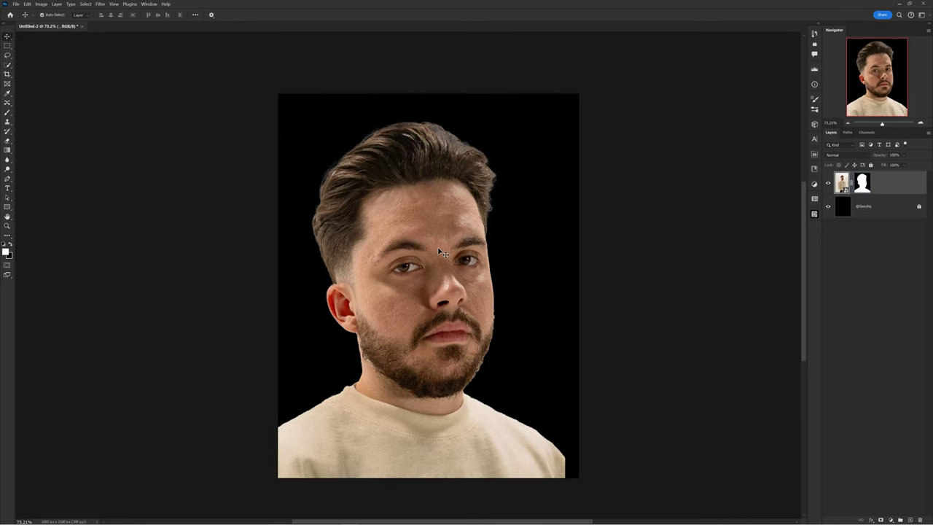
# Place the halftone texture as a new layer, enlarged and rotated to cover the whole canvas
pyautogui.moveTo(360, 137); pyautogui.dragTo(446, 248)
pyautogui.moveTo(430, 195); pyautogui.dragTo(512, 40)
pyautogui.press('Return')
pyautogui.moveTo(355, 261); pyautogui.dragTo(461, 299)
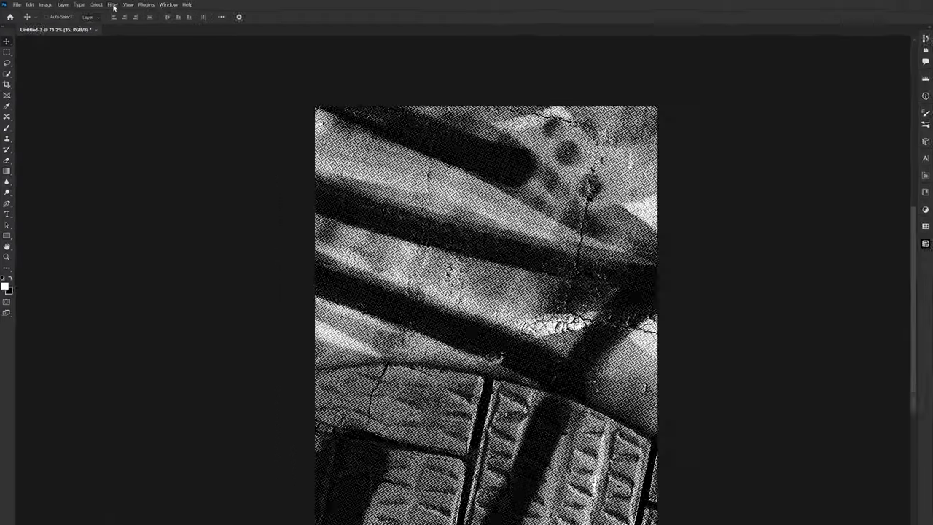
# Apply a Camera Raw Filter to the texture with Highlights +15 and Shadows -14
pyautogui.click(100, 4)
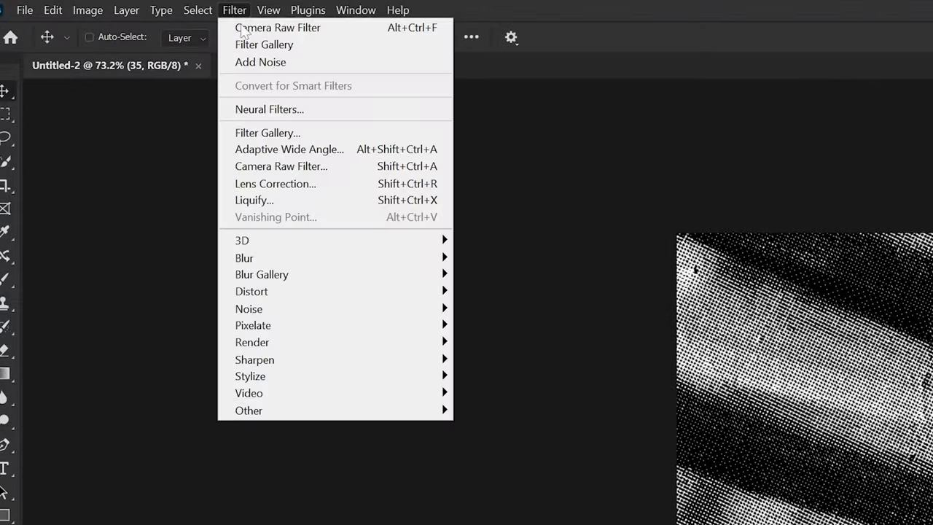
pyautogui.click(357, 173)
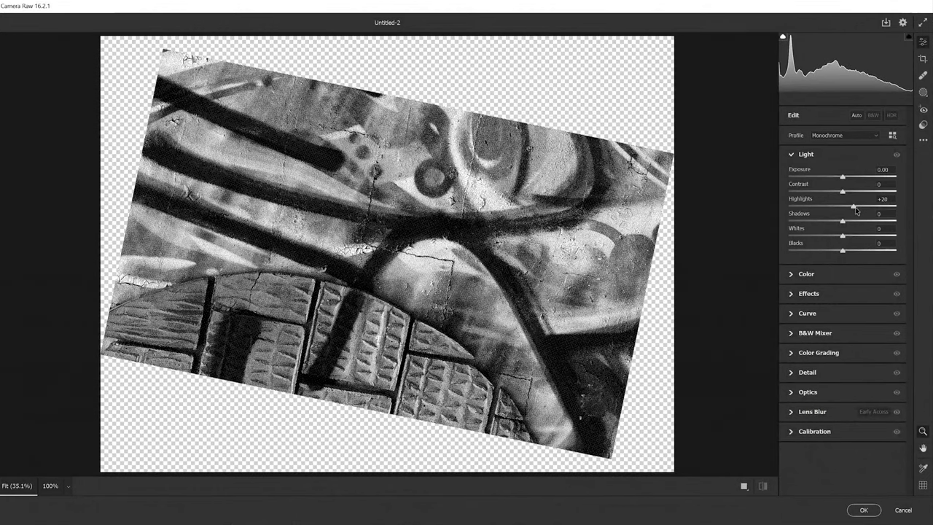
pyautogui.moveTo(841, 223); pyautogui.dragTo(834, 222)
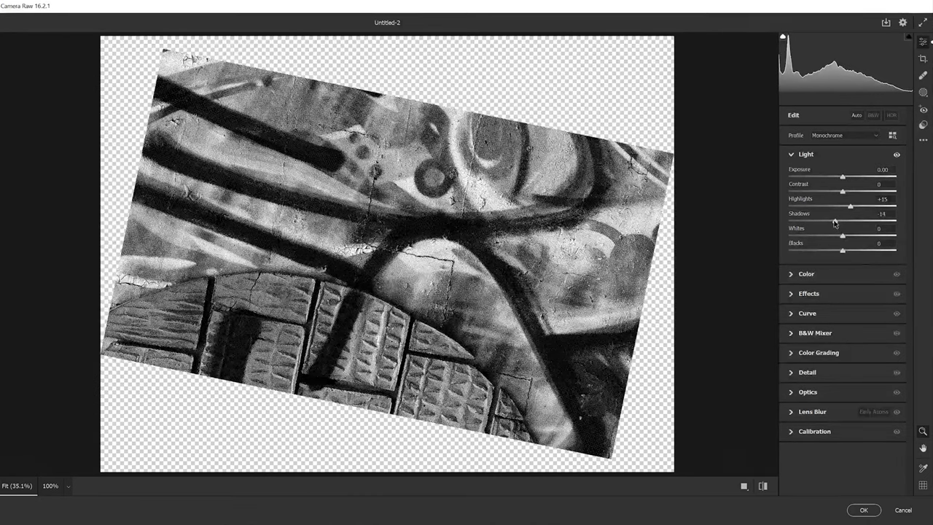
pyautogui.click(863, 511)
# Add a Gradient Map adjustment layer clipped to the texture layer
pyautogui.click(788, 507)
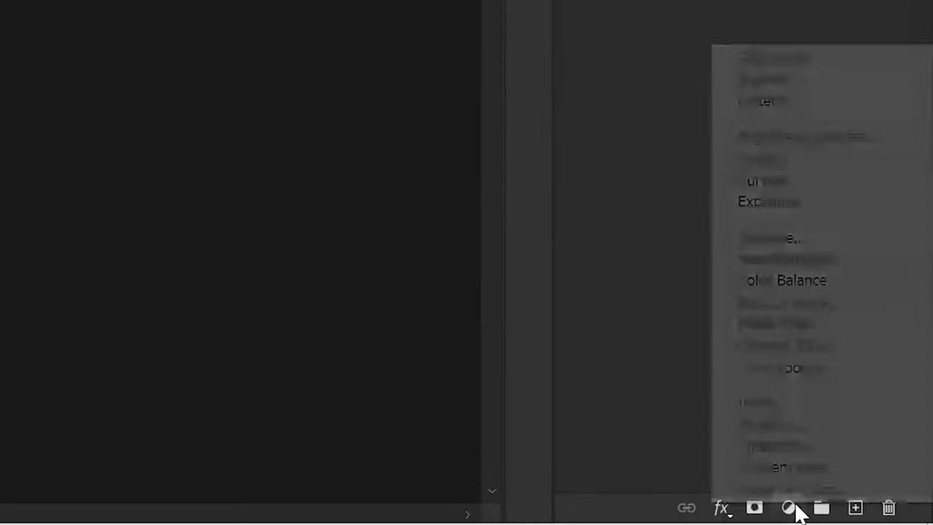
pyautogui.click(850, 469)
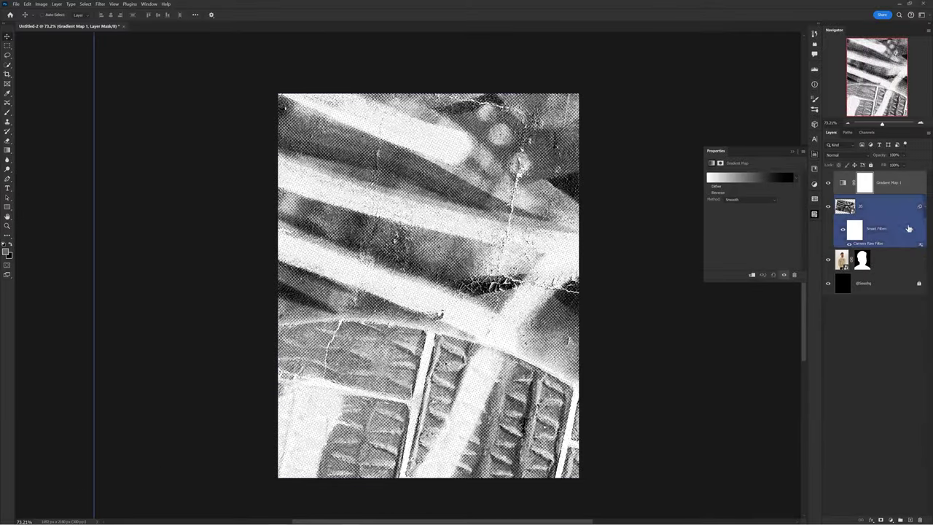
pyautogui.rightClick(864, 185)
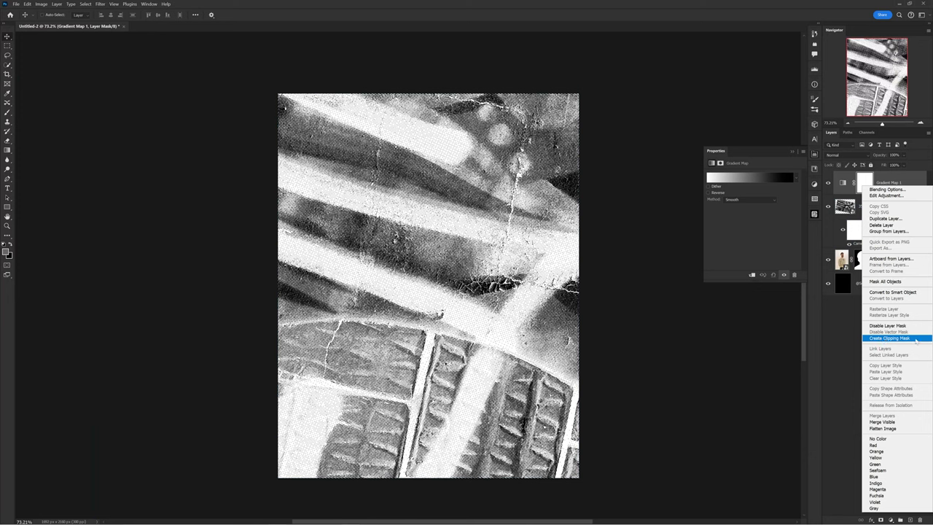
pyautogui.click(915, 340)
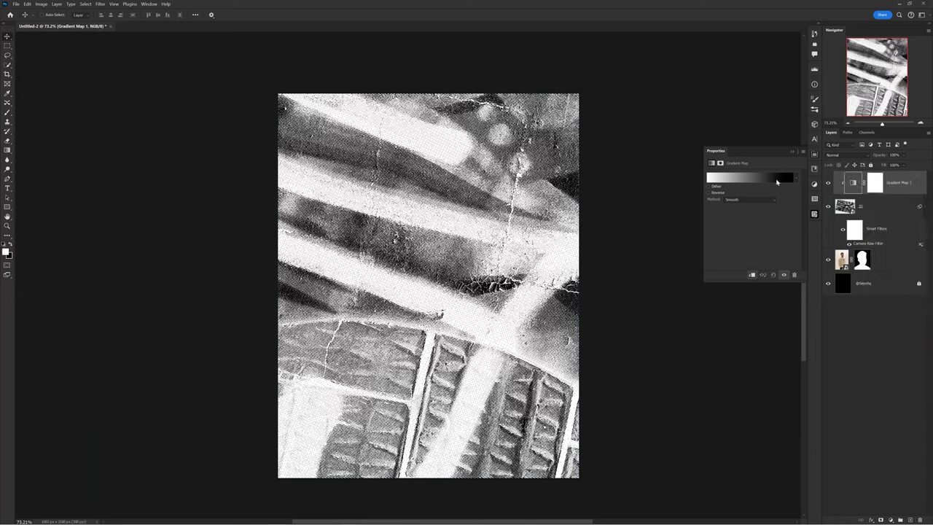
# Recolour the gradient's white stop to bright red, then start editing its black stop
pyautogui.click(778, 181)
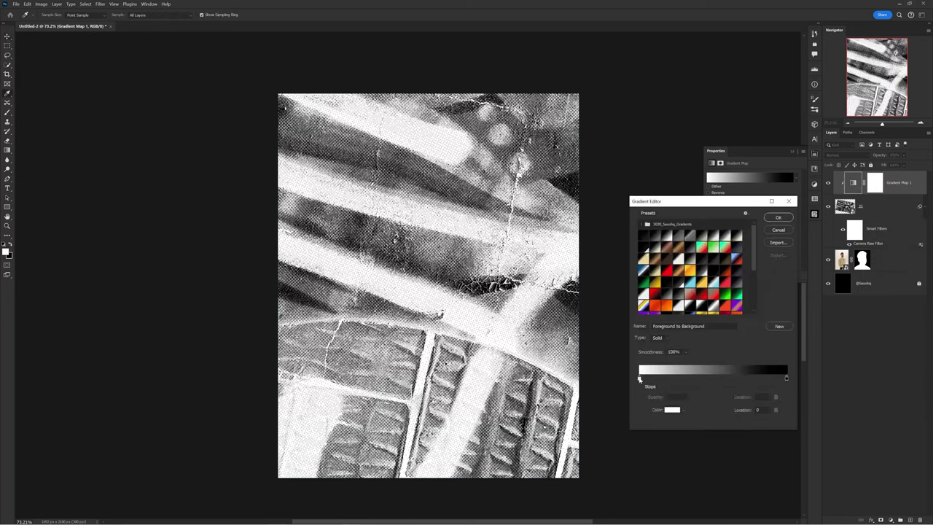
pyautogui.doubleClick(640, 379)
pyautogui.moveTo(648, 363); pyautogui.dragTo(656, 339)
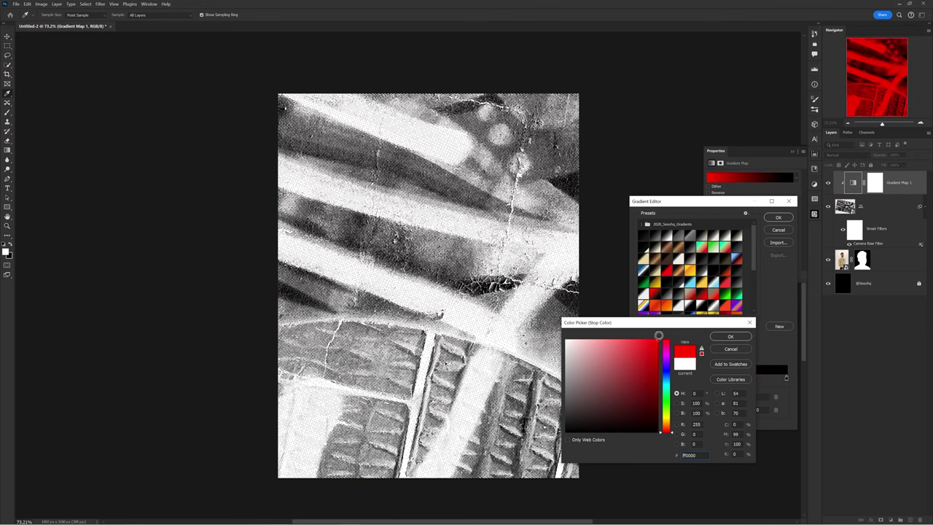
pyautogui.click(722, 336)
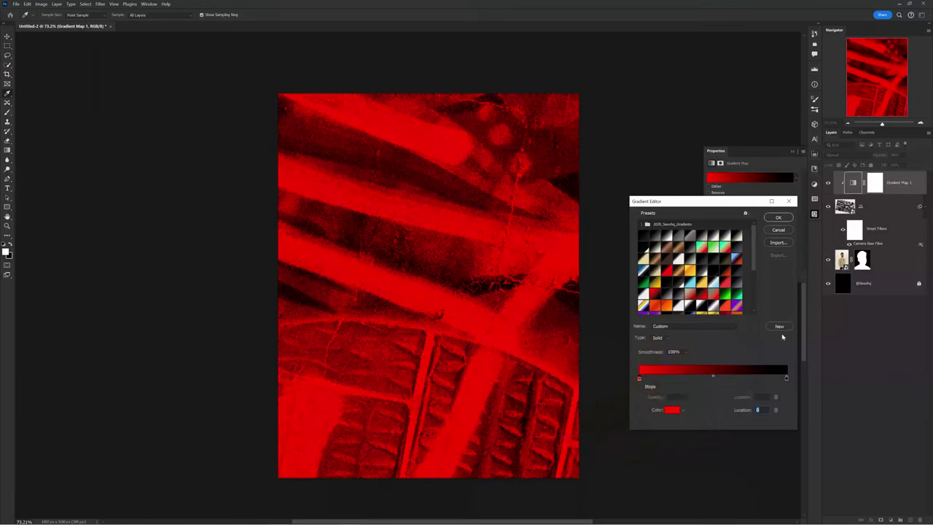
pyautogui.doubleClick(786, 378)
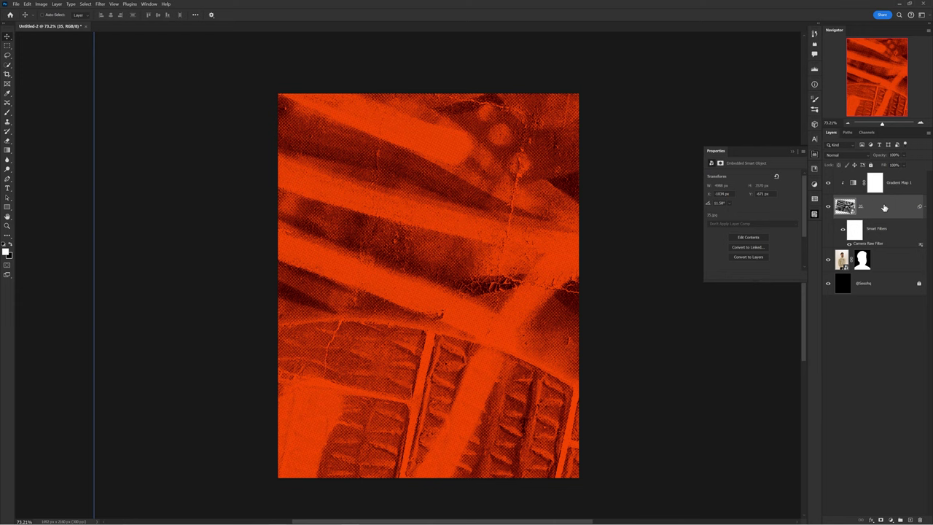
# Adjust layer 35's Blend If Underlying and Current Layer sliders so the face shows through
pyautogui.doubleClick(885, 208)
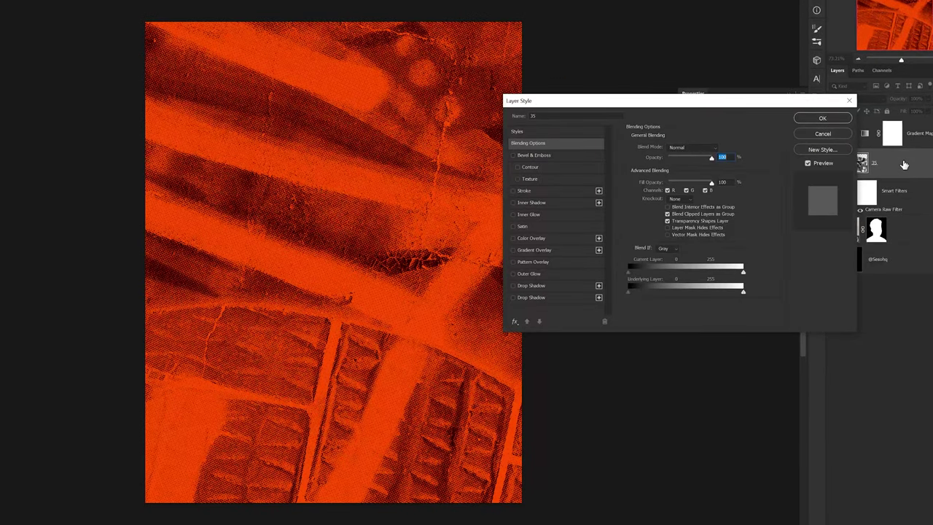
pyautogui.click(564, 143)
pyautogui.moveTo(728, 295); pyautogui.dragTo(682, 294)
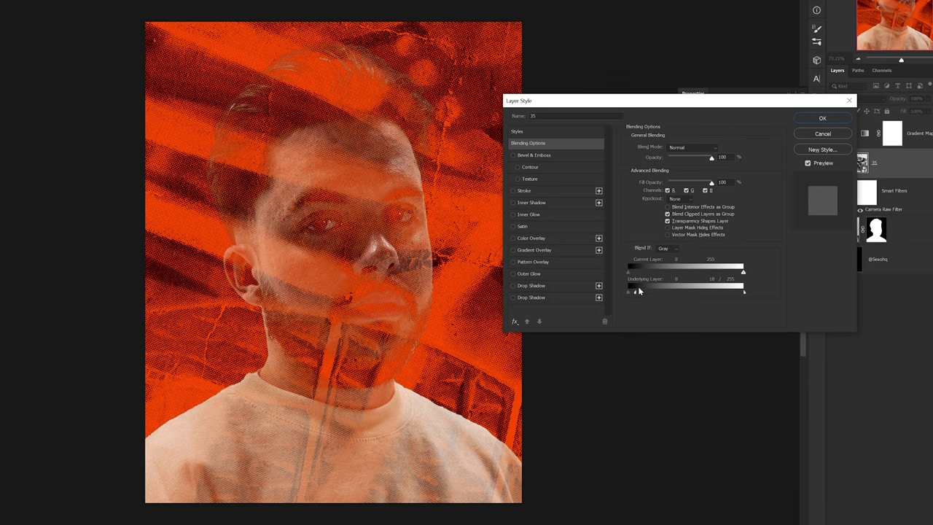
pyautogui.moveTo(627, 271); pyautogui.dragTo(685, 278)
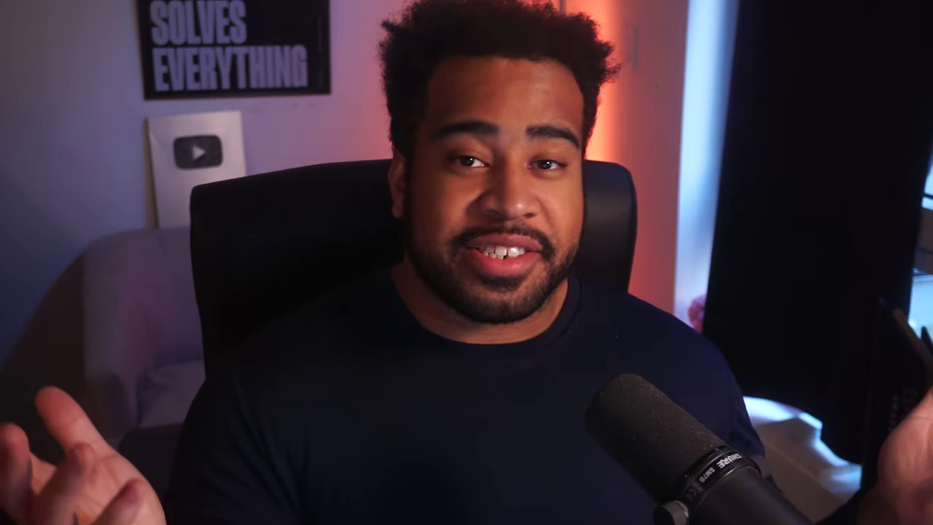
# Copy layer 35's layer style and paste it onto the new graffiti texture layer
pyautogui.rightClick(893, 207)
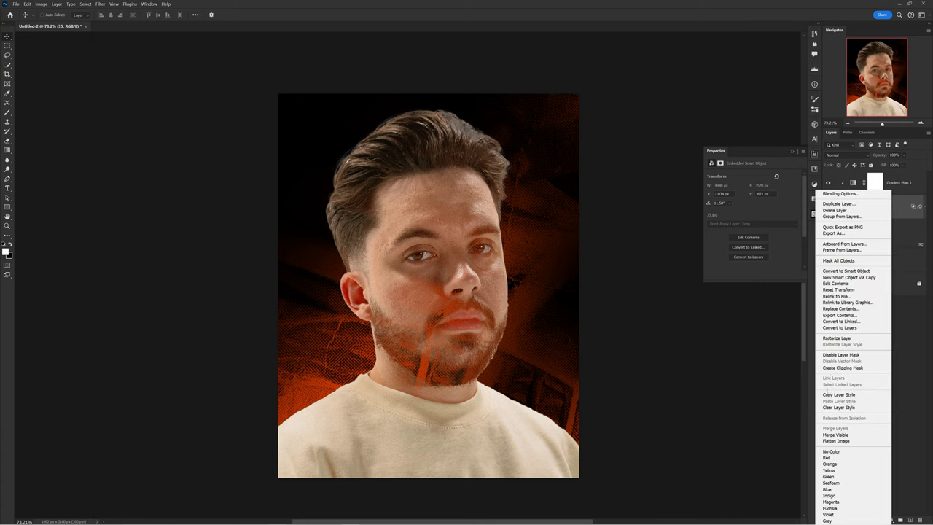
pyautogui.click(852, 394)
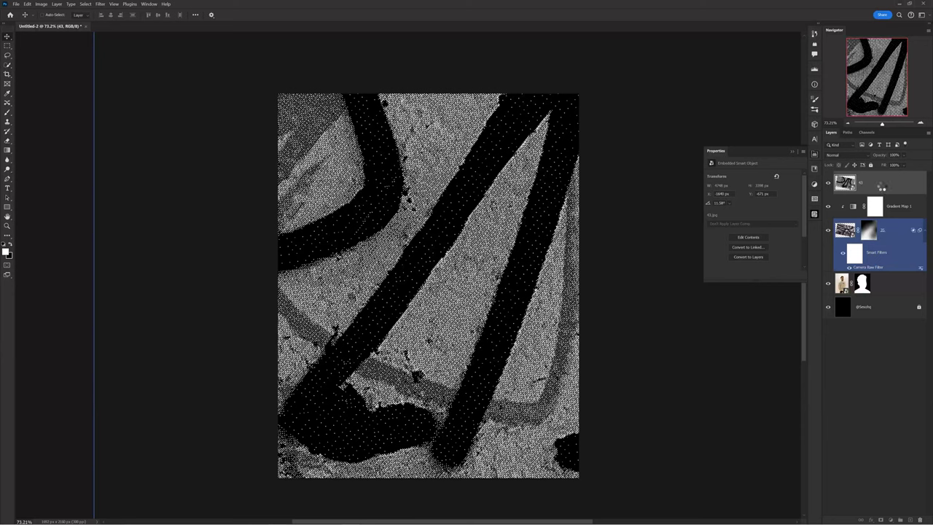
pyautogui.rightClick(882, 187)
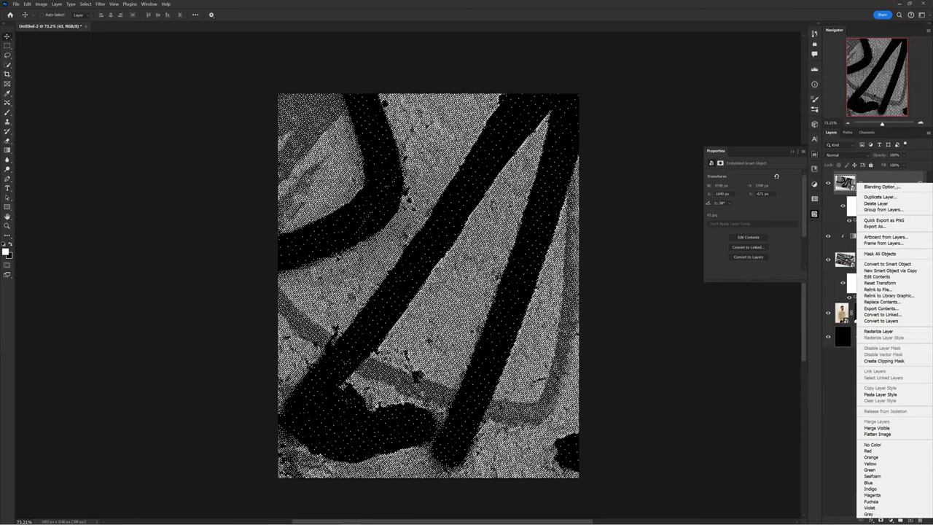
pyautogui.click(882, 395)
# Remove the old texture and clip Gradient Map 1 to the graffiti texture
pyautogui.hotkey('ctrl', 'z')
pyautogui.hotkey('ctrl', 'z')
pyautogui.hotkey('ctrl', 'z')
pyautogui.hotkey('ctrl', 'z')
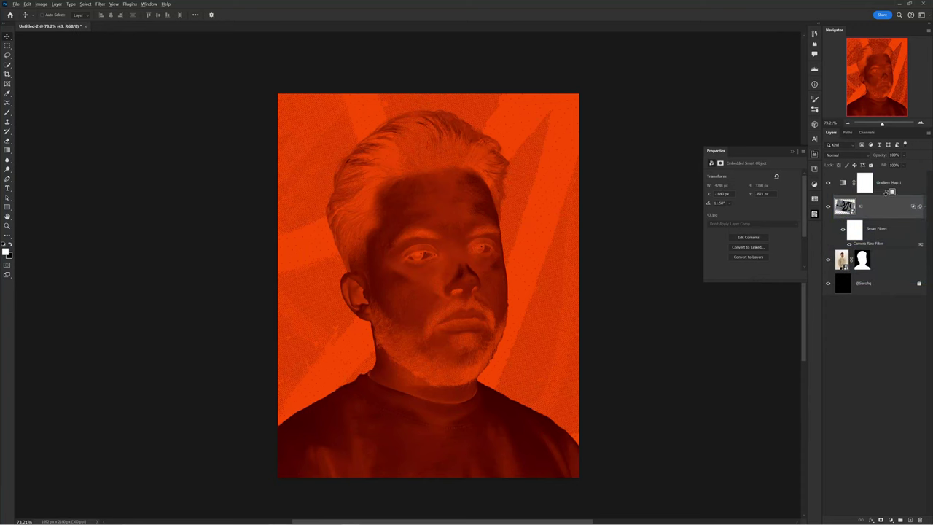
pyautogui.click(887, 192)
pyautogui.keyDown('alt'); pyautogui.click(887, 192); pyautogui.keyUp('alt')
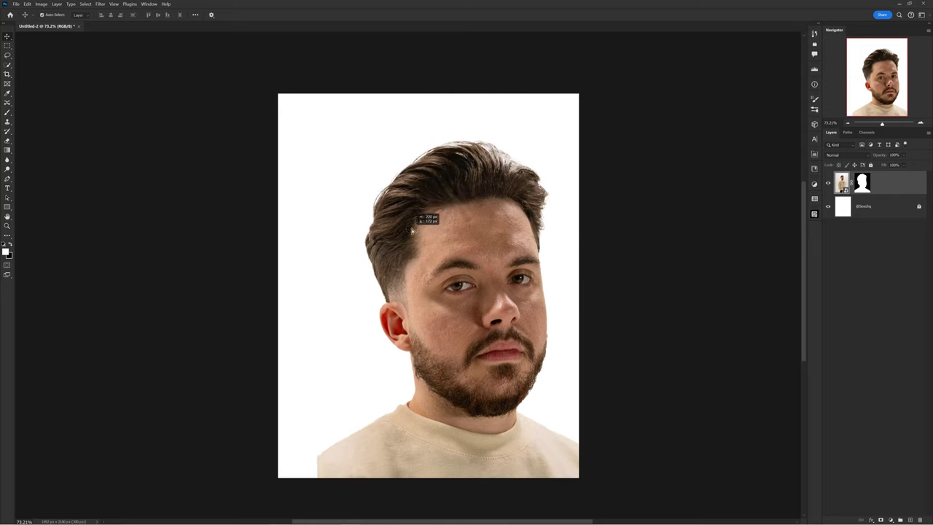
# Undo the portrait layer's move, restoring it to its original position
pyautogui.moveTo(412, 231); pyautogui.dragTo(411, 231)
pyautogui.hotkey('ctrl', 'z')
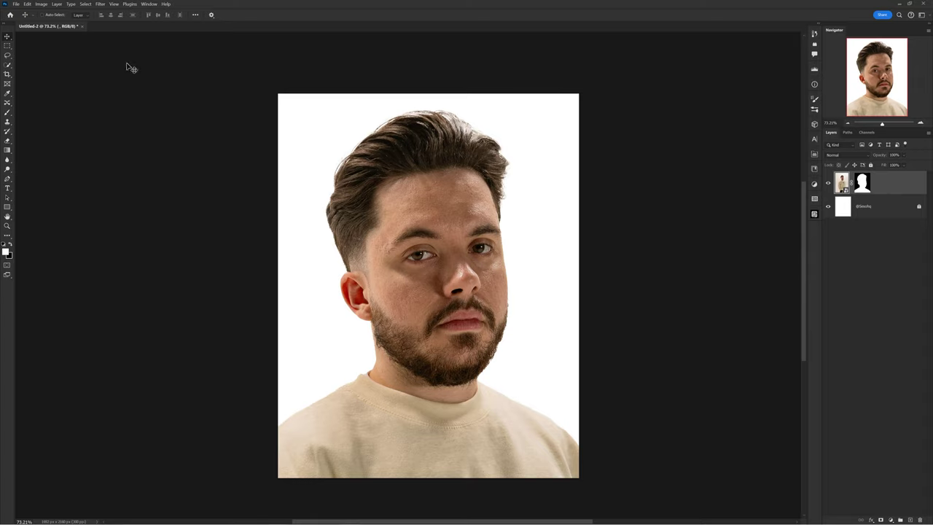
# Convert the image to Grayscale mode, merging its layers
pyautogui.click(41, 3)
pyautogui.moveTo(102, 11)
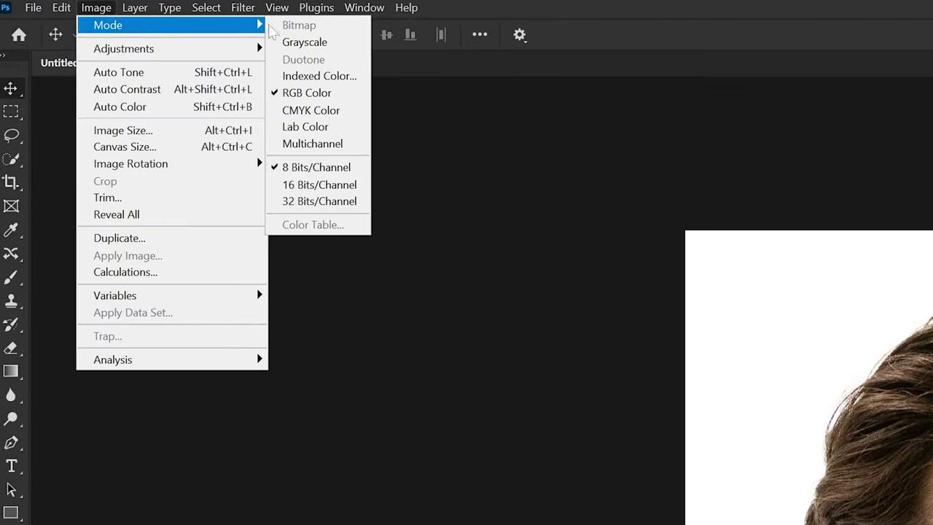
pyautogui.click(307, 45)
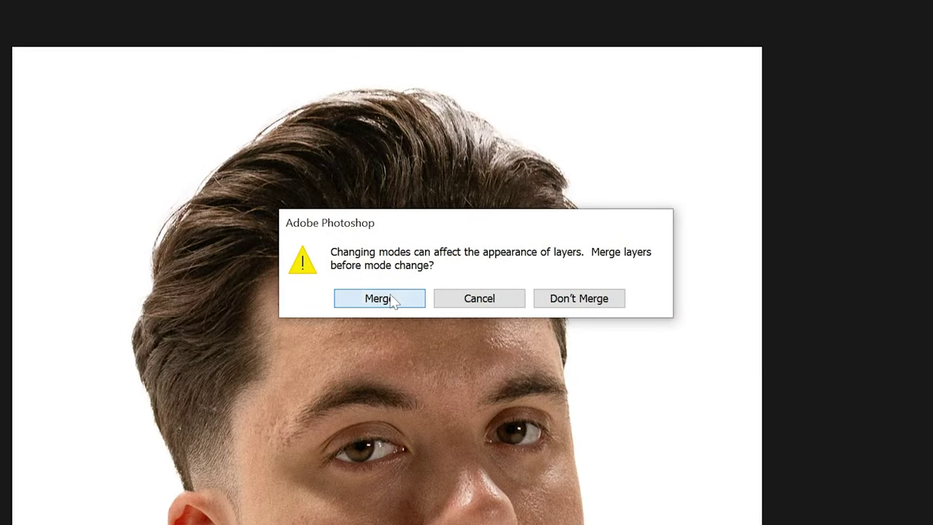
pyautogui.click(393, 299)
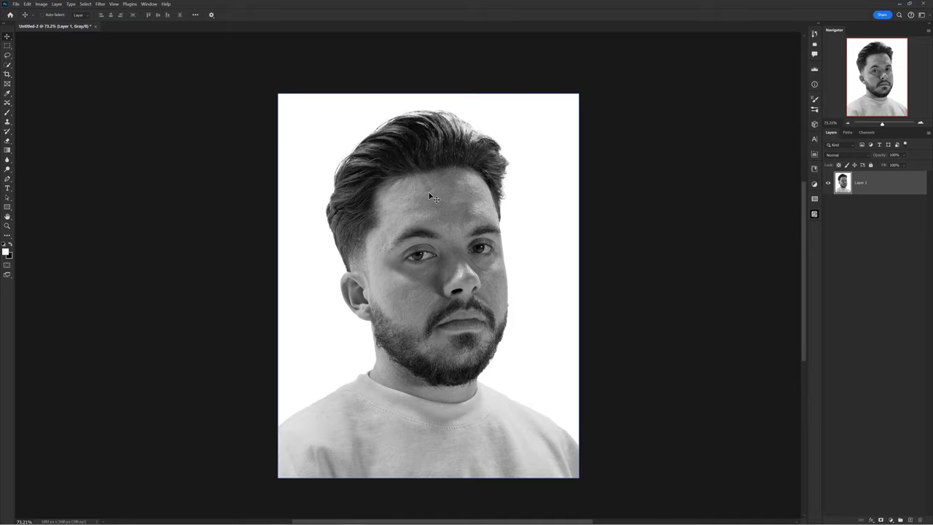
# Choose Bitmap from the Image Mode menu
pyautogui.click(41, 4)
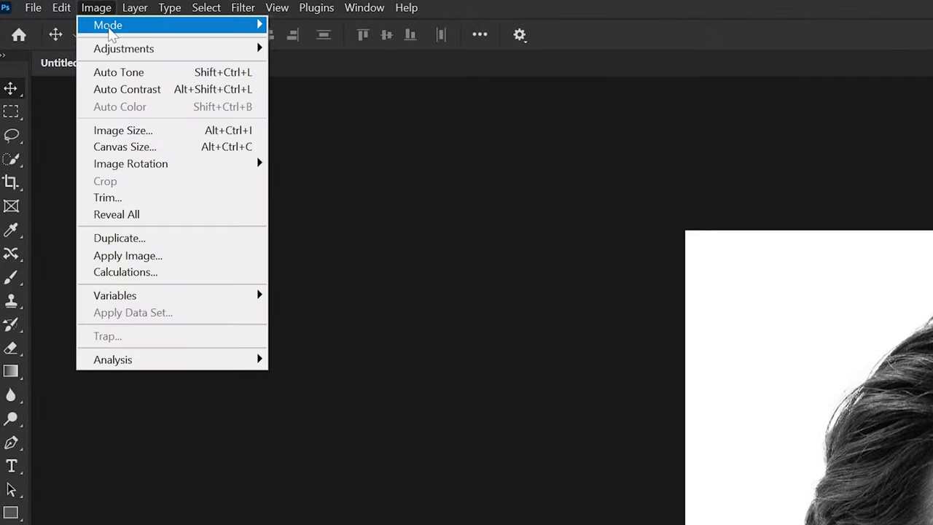
pyautogui.moveTo(42, 10)
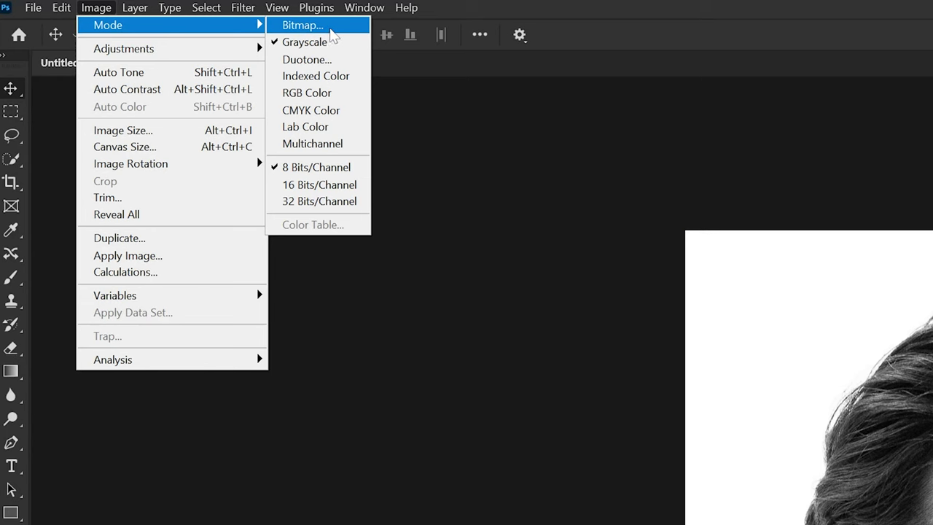
pyautogui.click(331, 27)
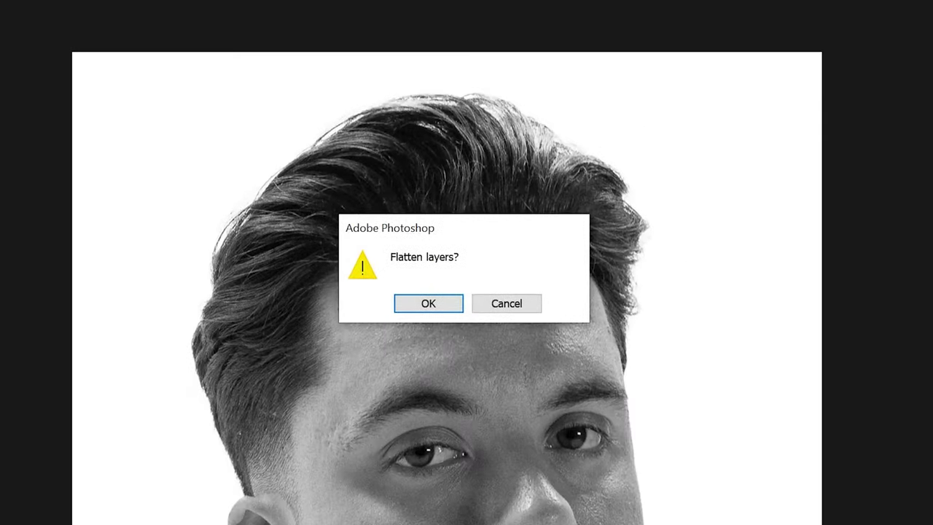
# Flatten the layers and pick the Halftone Screen method at 300 pixels/inch output
pyautogui.click(427, 305)
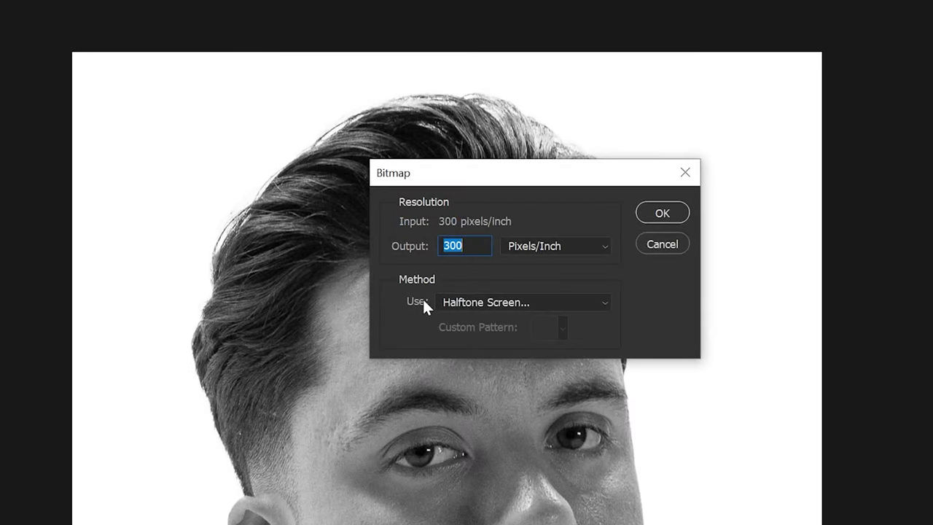
pyautogui.click(458, 246)
pyautogui.click(572, 302)
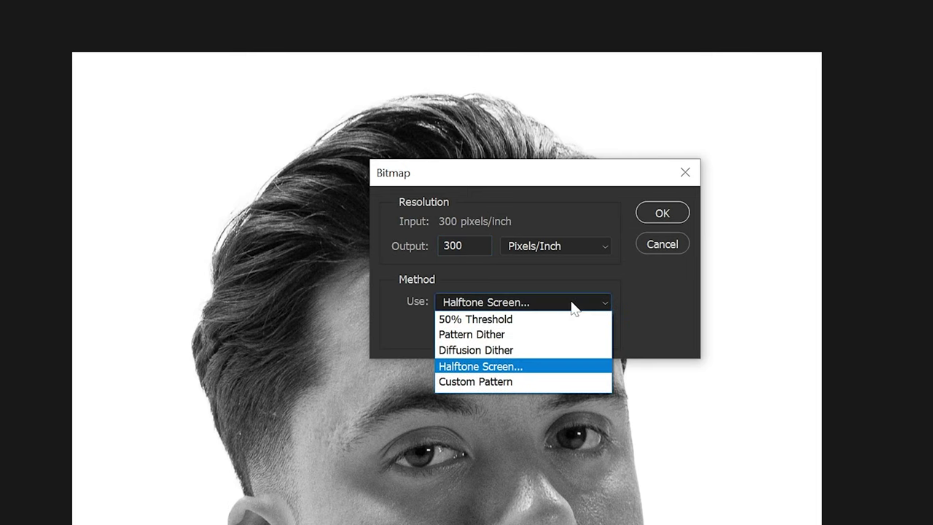
pyautogui.click(573, 367)
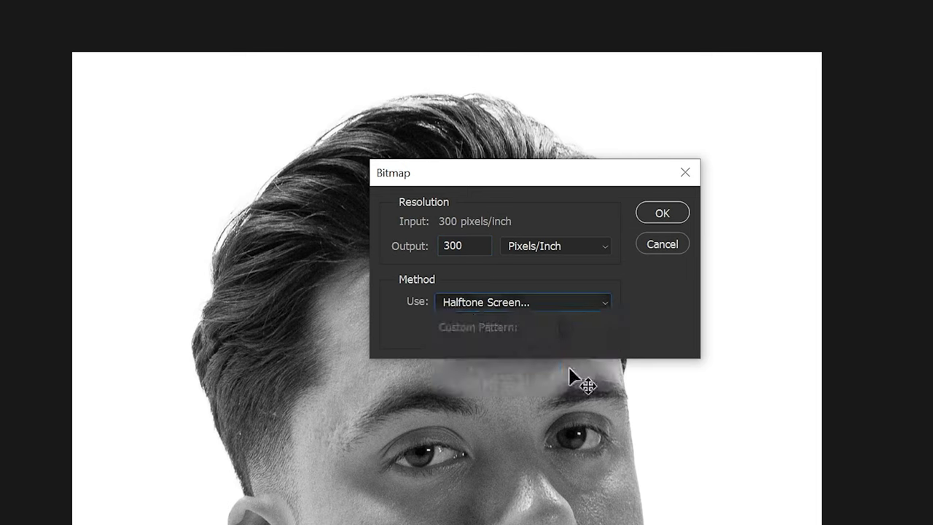
pyautogui.click(662, 215)
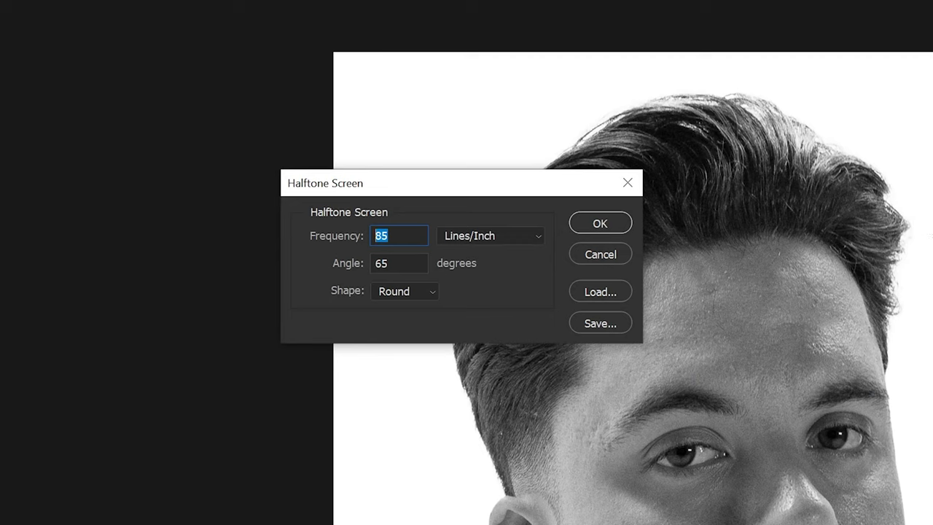
# Apply a halftone screen of 85 lines/inch, 65° angle and Round dots
pyautogui.click(450, 236)
pyautogui.click(479, 234)
pyautogui.click(406, 292)
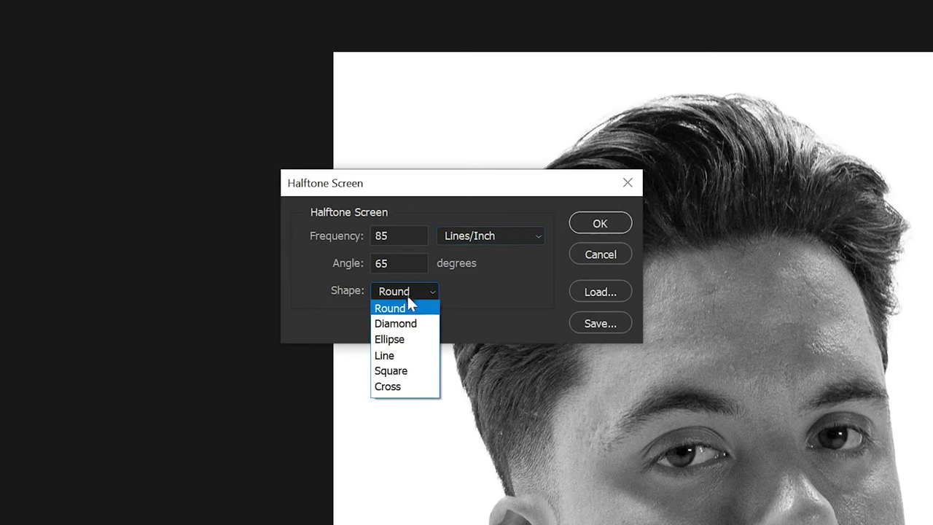
pyautogui.click(401, 310)
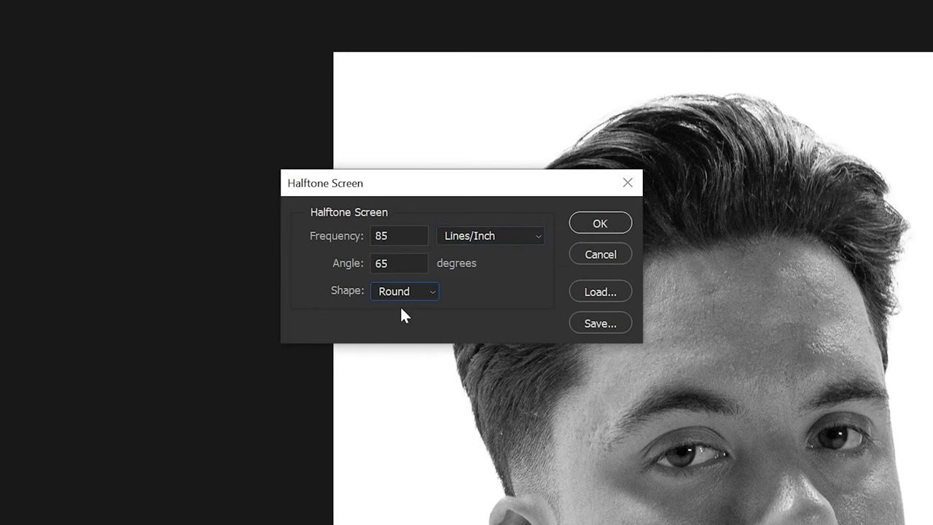
pyautogui.click(598, 224)
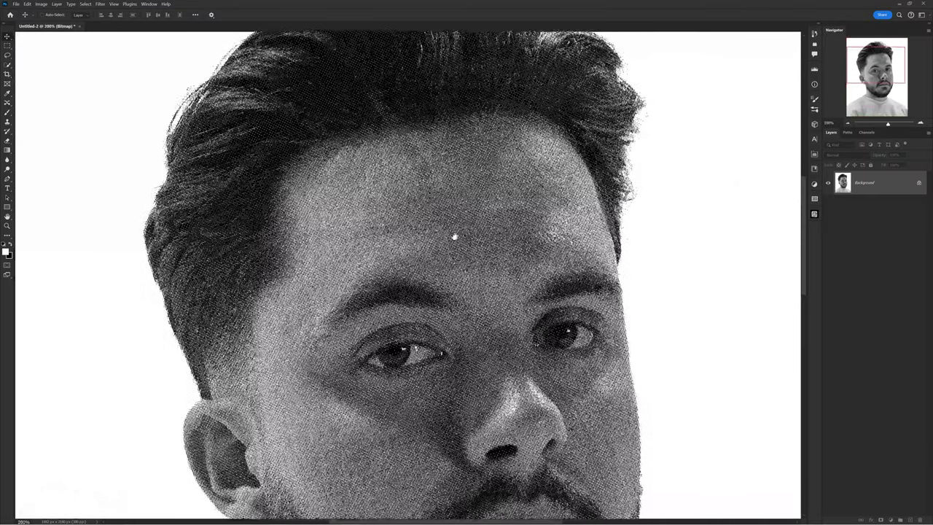
pyautogui.moveTo(454, 236); pyautogui.dragTo(413, 160)
pyautogui.moveTo(514, 280); pyautogui.dragTo(423, 180)
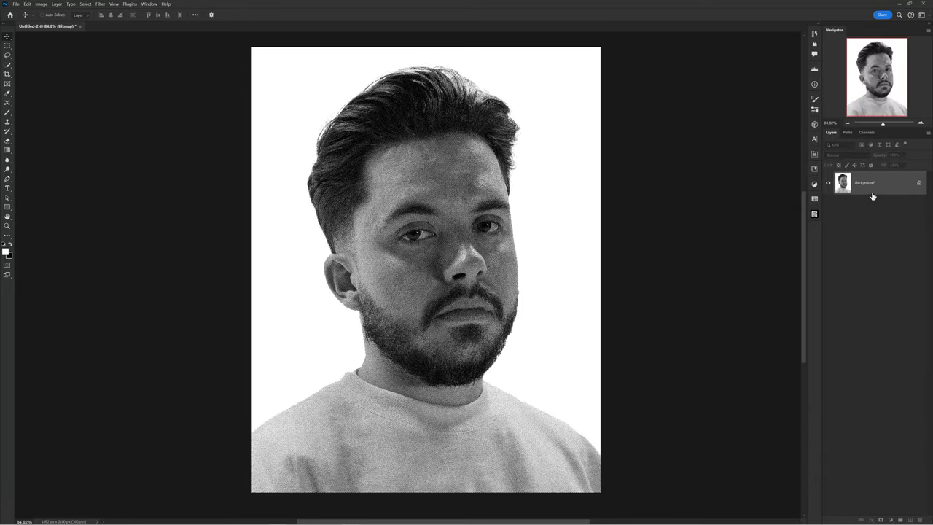
# Convert the bitmap halftone image back to Grayscale mode
pyautogui.click(42, 4)
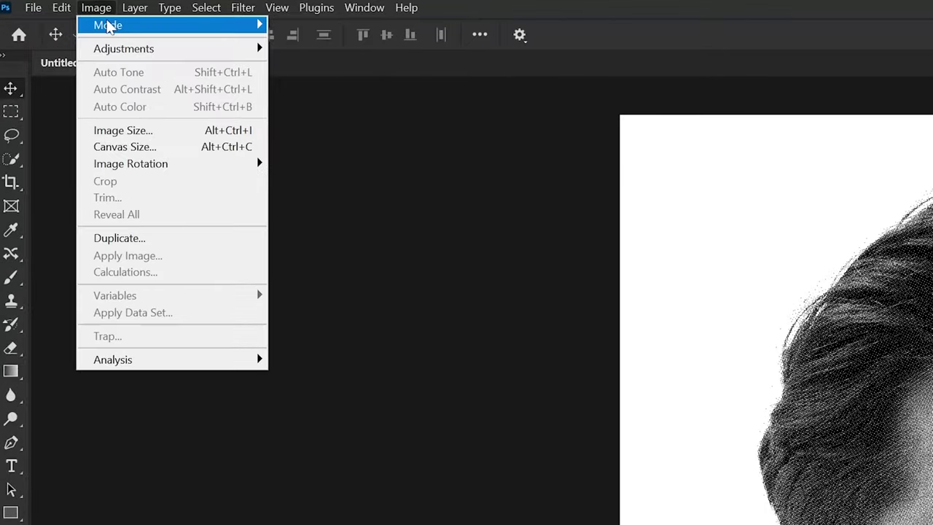
pyautogui.moveTo(45, 11)
pyautogui.press('Escape')
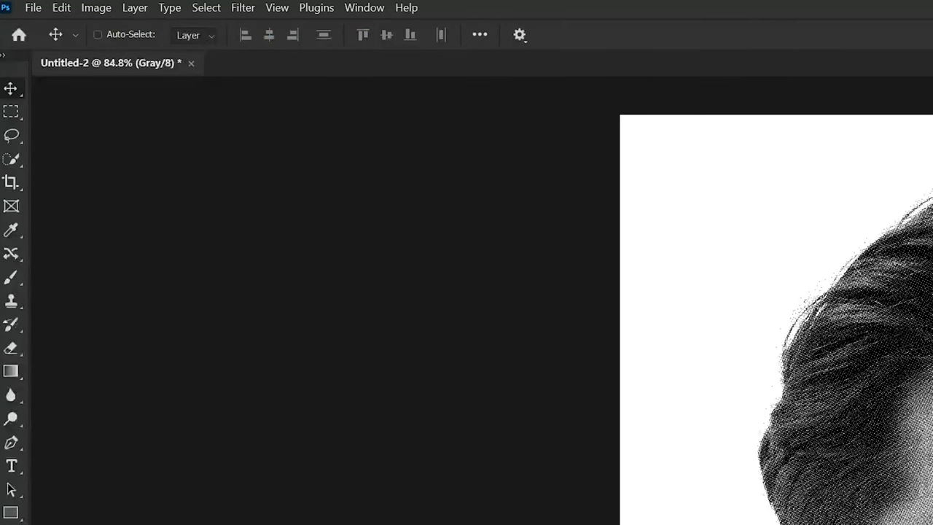
# Convert the grayscale document to RGB Color mode
pyautogui.click(108, 8)
pyautogui.moveTo(109, 25)
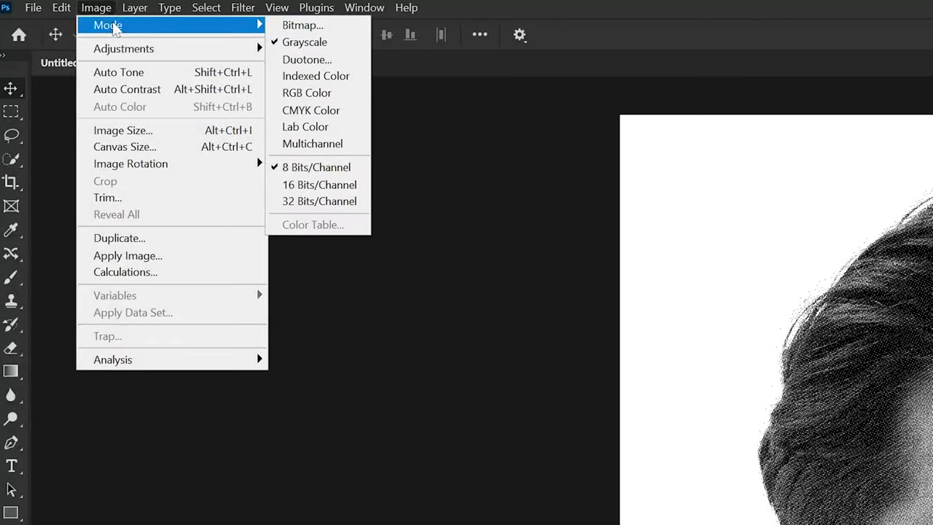
pyautogui.click(339, 102)
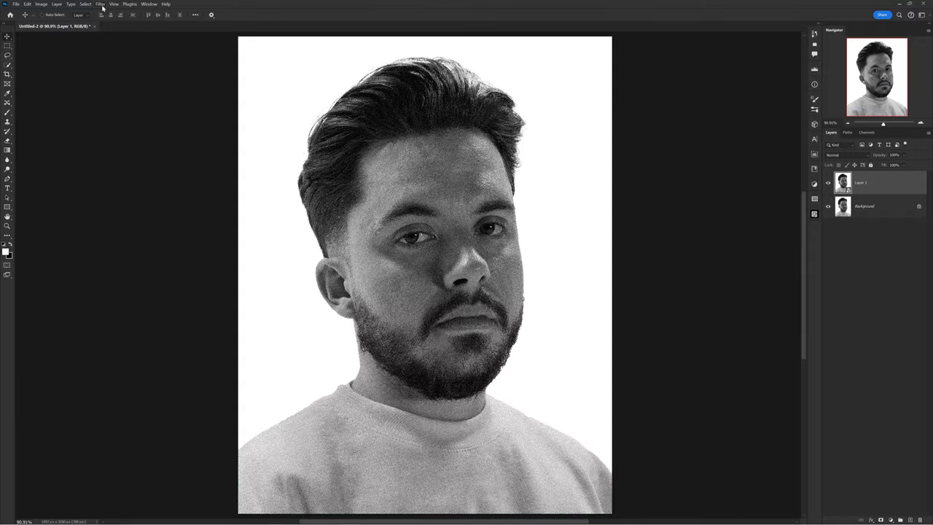
pyautogui.click(100, 4)
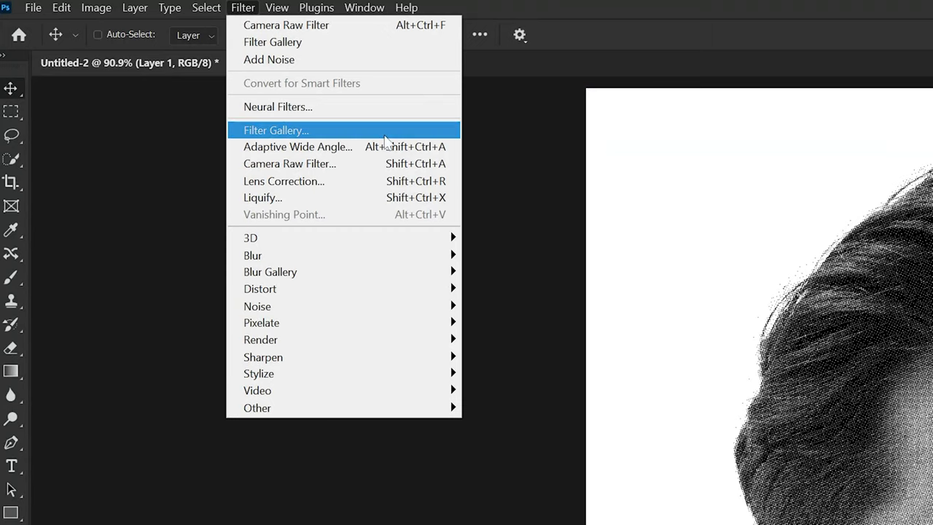
# In the Filter Gallery, set Stained Glass to cell size 2, border thickness 1, light intensity 0
pyautogui.click(253, 129)
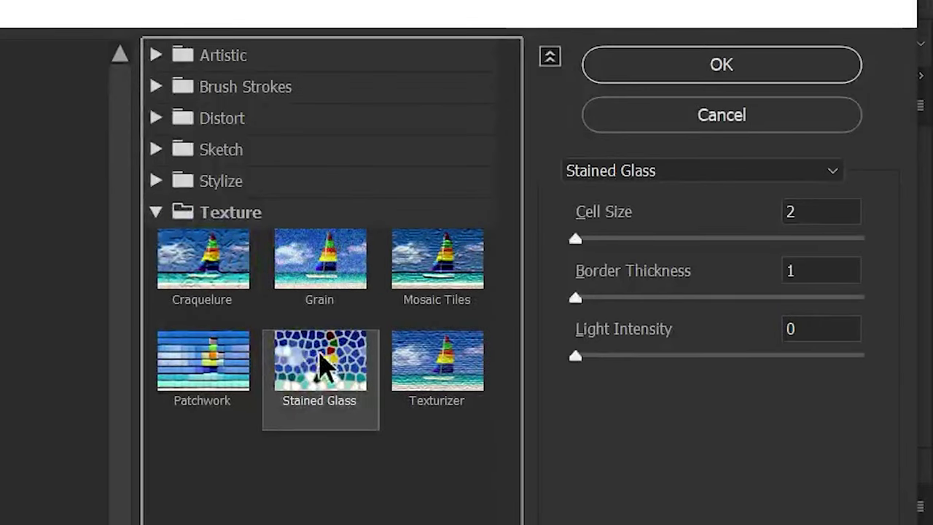
pyautogui.click(813, 209)
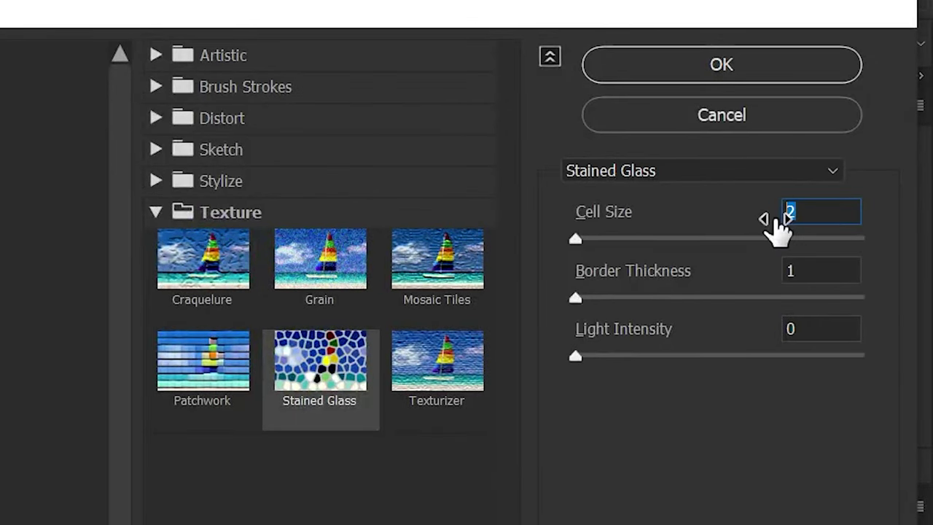
pyautogui.click(755, 276)
pyautogui.click(799, 326)
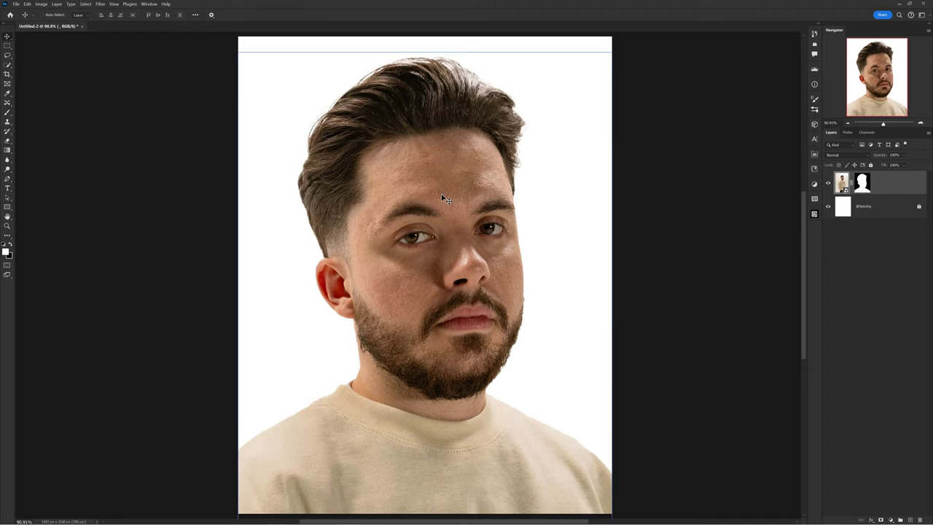
# Open the Camera Raw Filter and raise Clarity to +21, comparing before and after on the face
pyautogui.click(100, 3)
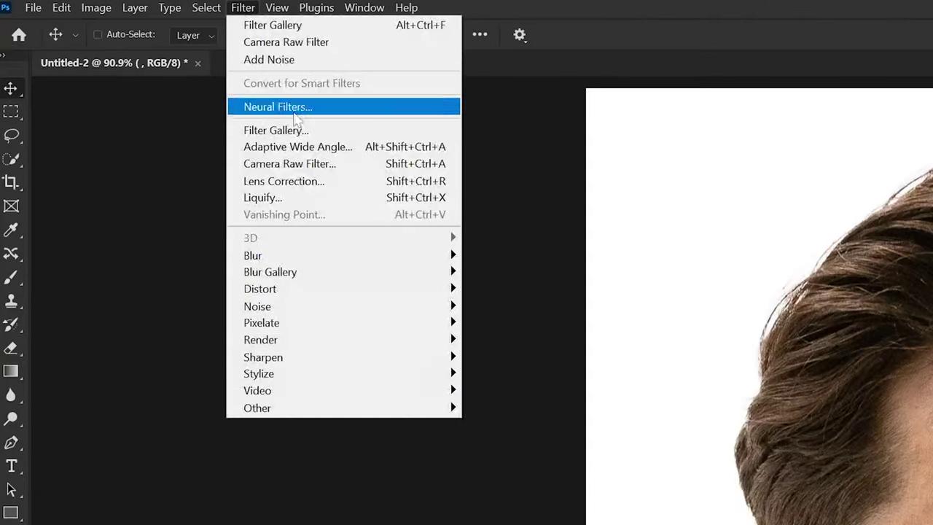
pyautogui.click(347, 164)
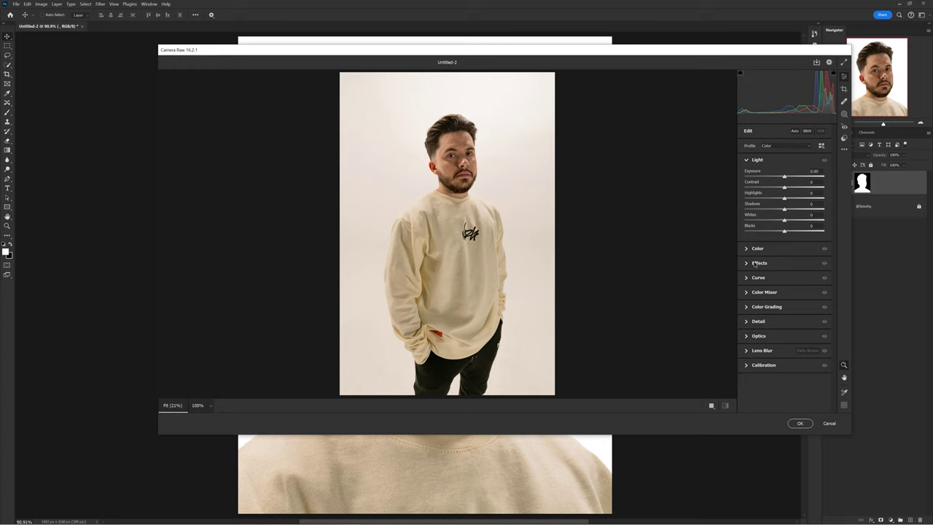
pyautogui.click(754, 264)
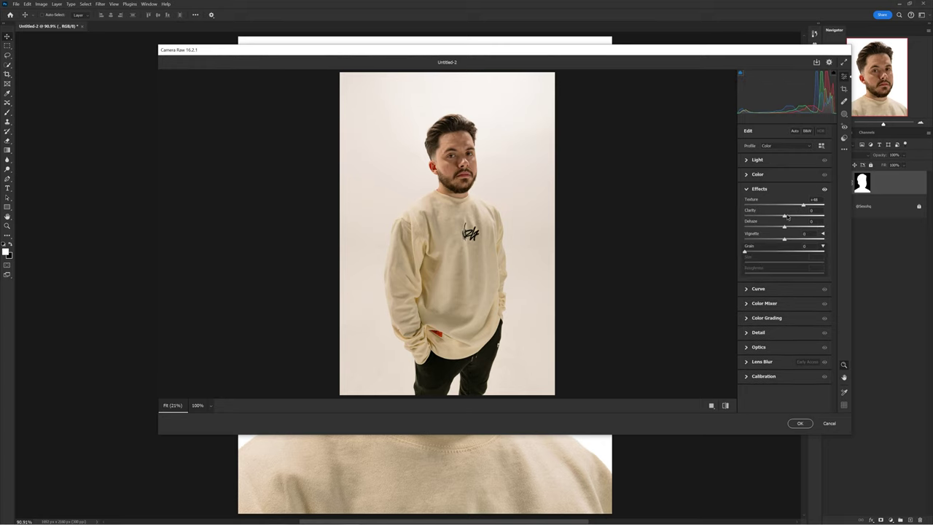
pyautogui.moveTo(787, 216); pyautogui.dragTo(800, 217)
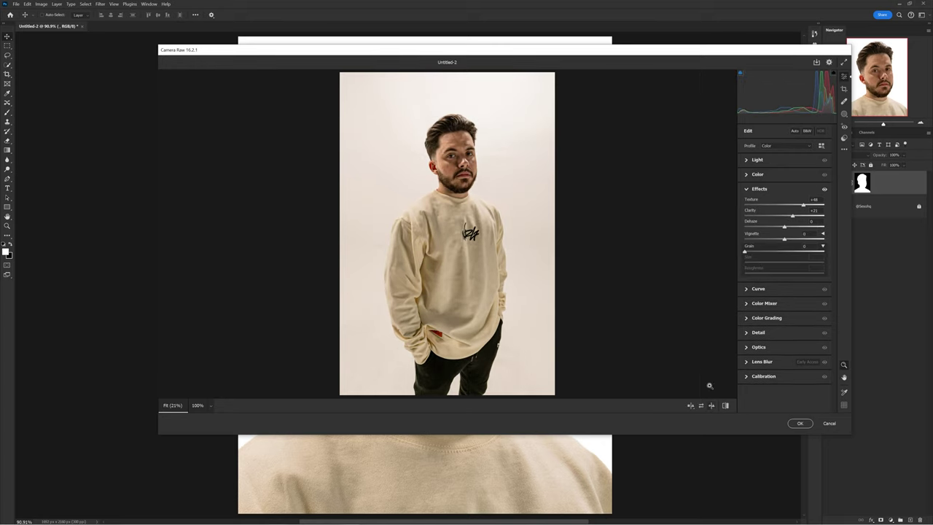
pyautogui.click(712, 405)
pyautogui.scroll(5, 646, 258)
pyautogui.moveTo(646, 257); pyautogui.dragTo(628, 264)
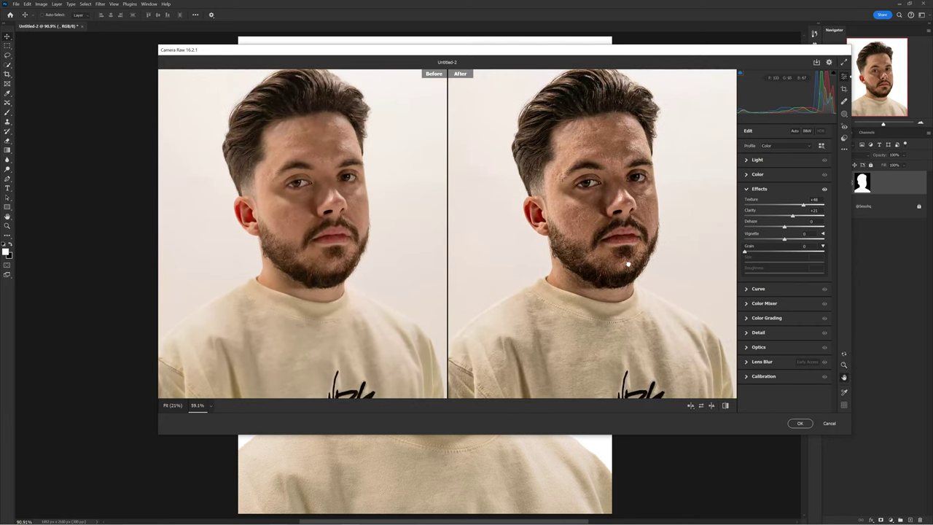
# Drag every Color Mixer saturation to -100 for a black-and-white portrait and apply the filter
pyautogui.click(756, 305)
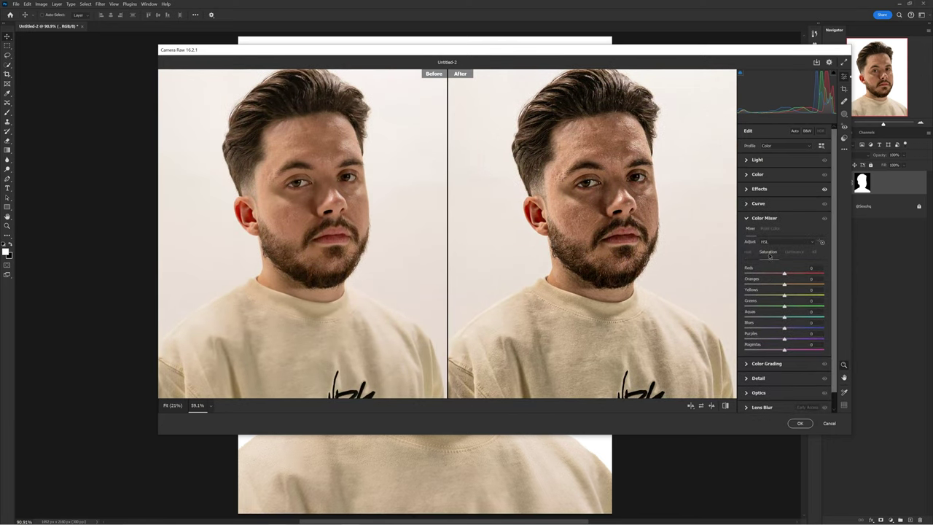
pyautogui.moveTo(754, 285); pyautogui.dragTo(740, 285)
pyautogui.moveTo(754, 295); pyautogui.dragTo(760, 317)
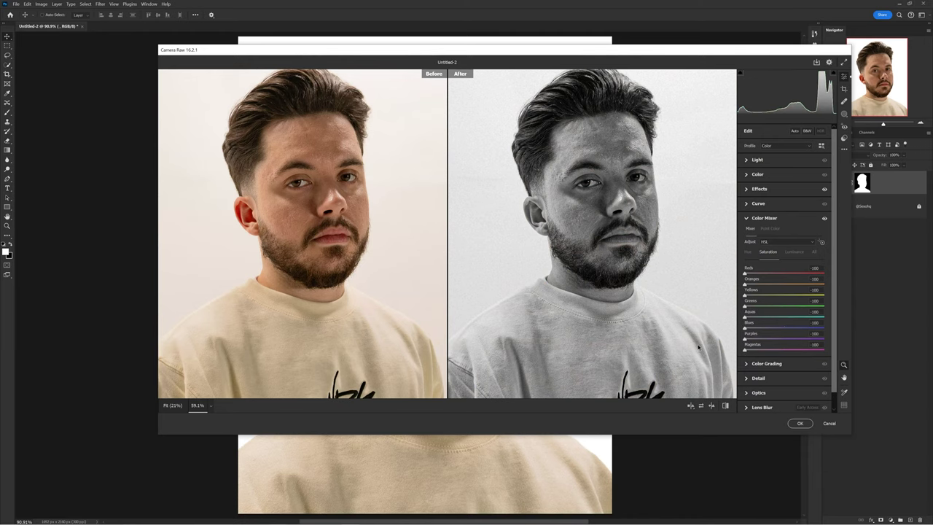
pyautogui.scroll(-3, 651, 255)
pyautogui.scroll(2, 624, 222)
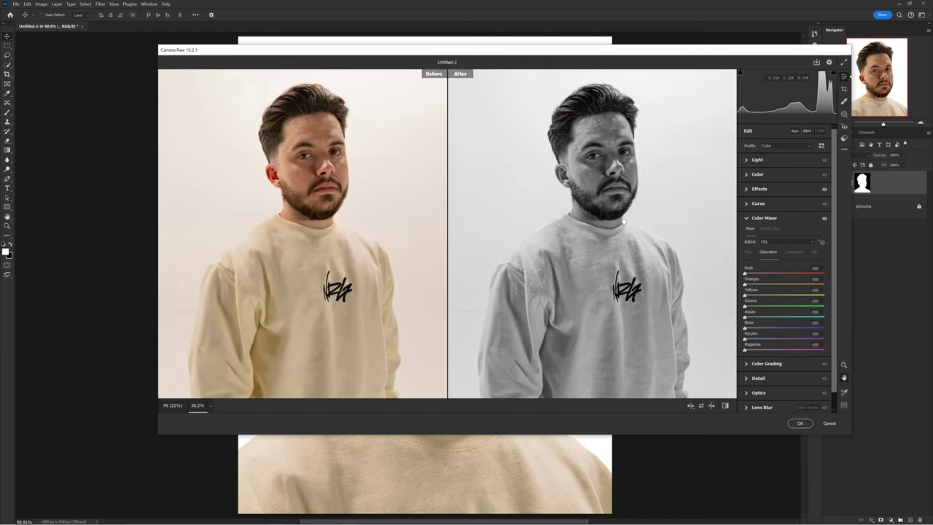
pyautogui.click(800, 423)
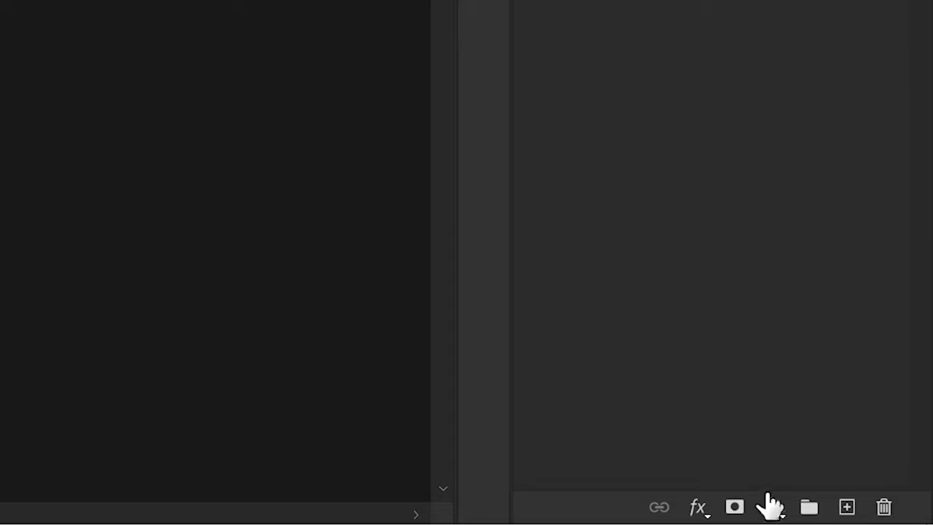
# Add a Gradient Map adjustment layer clipped to the portrait layer
pyautogui.click(890, 520)
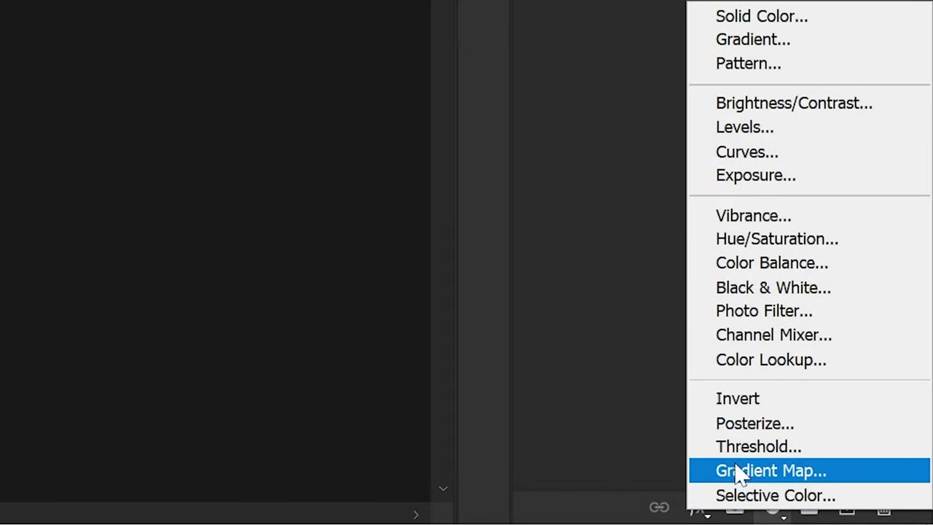
pyautogui.click(870, 471)
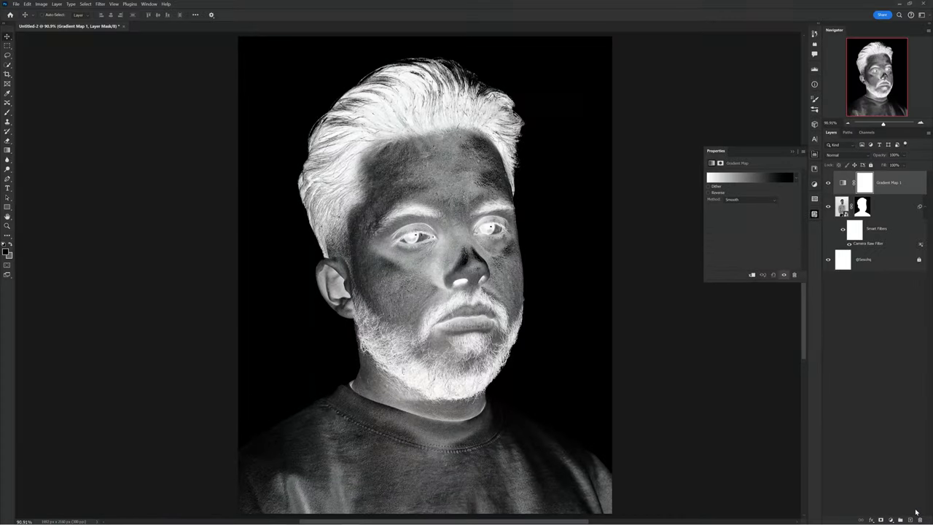
pyautogui.rightClick(916, 187)
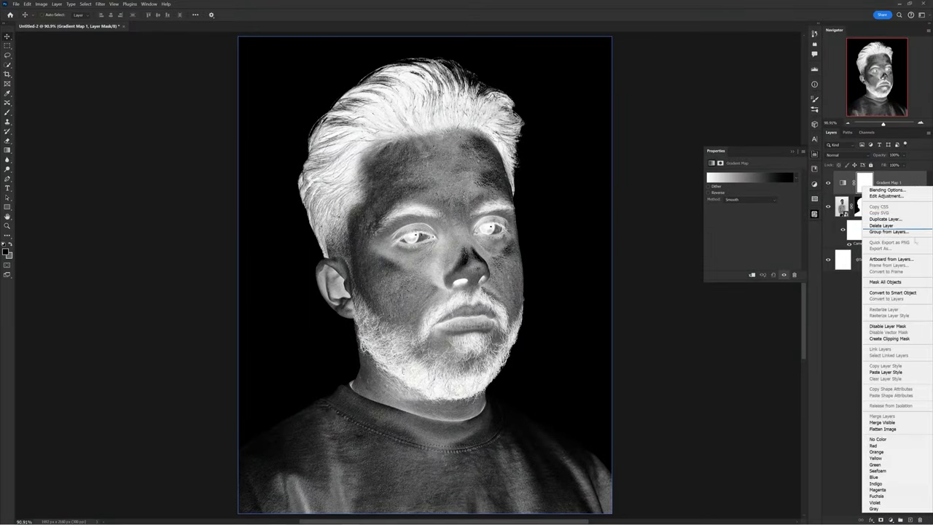
pyautogui.click(908, 340)
# Set the gradient stops to black and red-orange, confirm, and select the Gradient Map mask
pyautogui.click(764, 181)
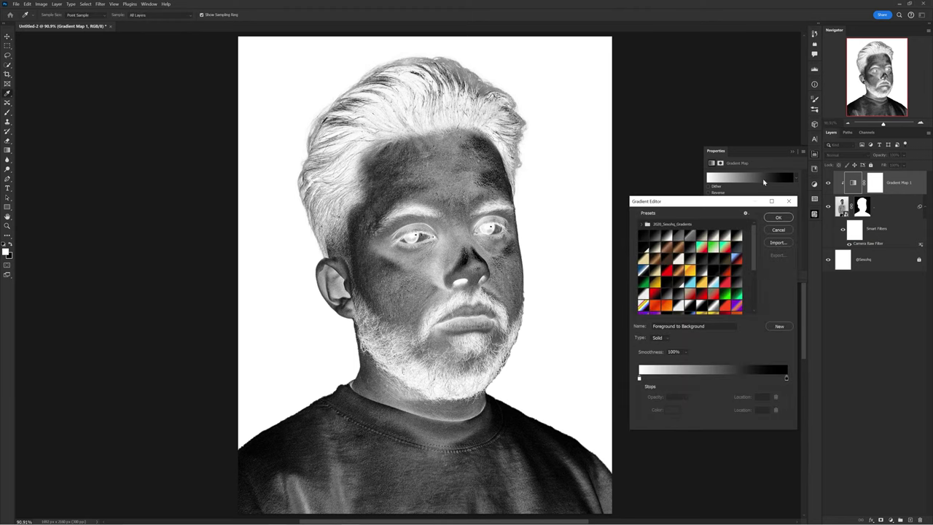
pyautogui.doubleClick(640, 379)
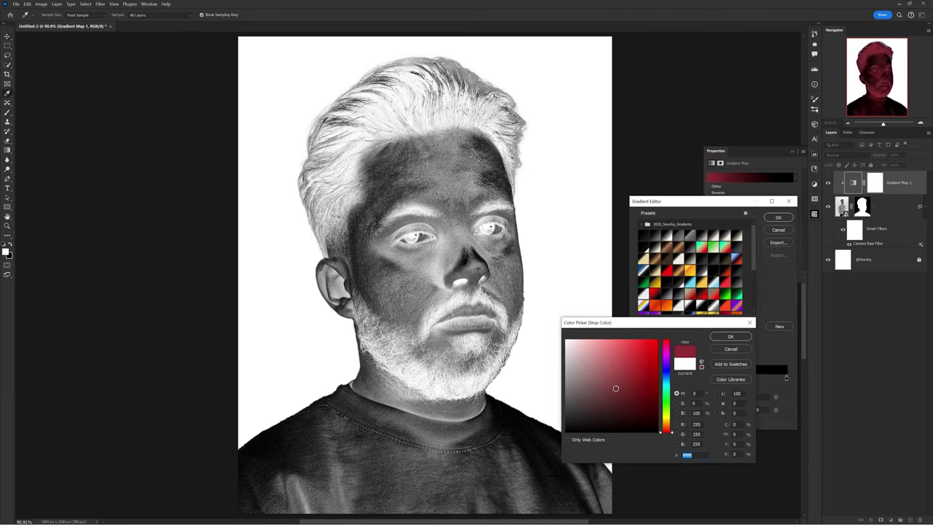
pyautogui.click(595, 414)
pyautogui.click(726, 336)
pyautogui.doubleClick(786, 379)
pyautogui.moveTo(666, 427); pyautogui.dragTo(666, 430)
pyautogui.click(665, 342)
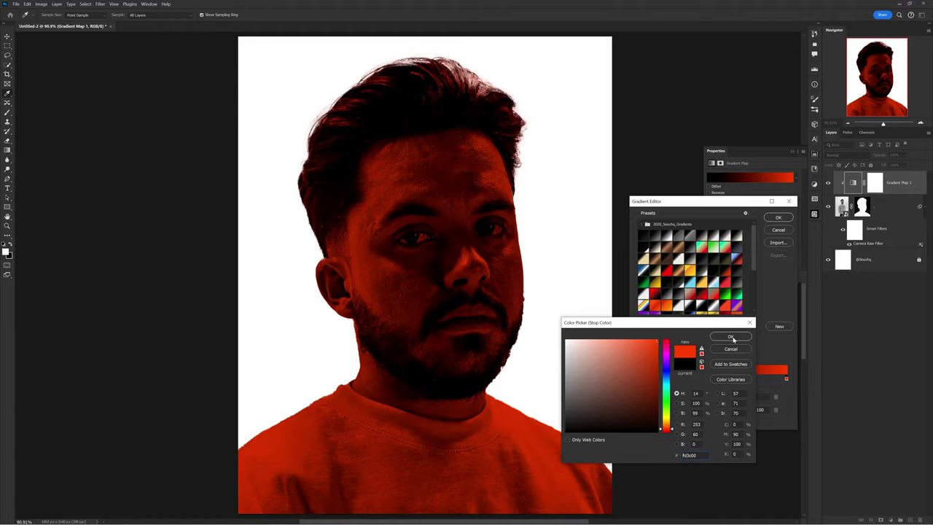
pyautogui.click(731, 336)
pyautogui.click(778, 218)
pyautogui.click(876, 185)
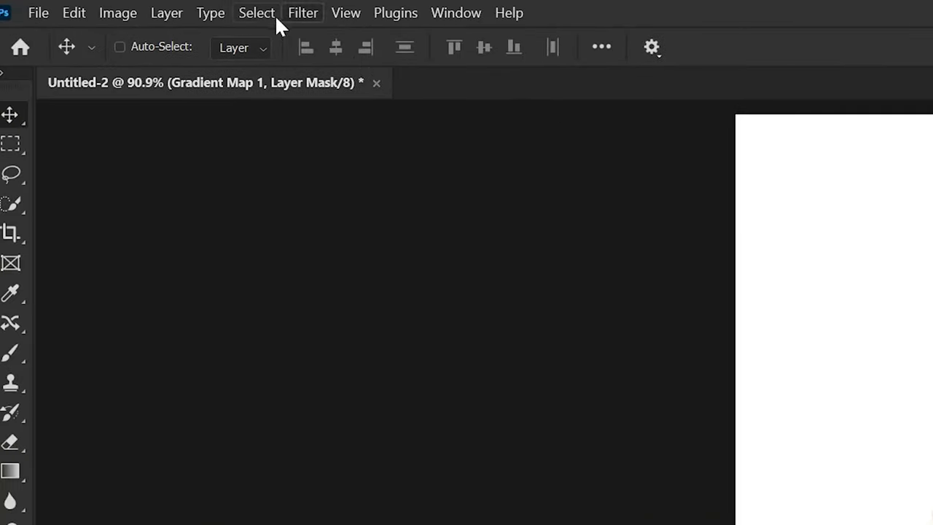
# In Color Range with Sampled Colors, sample the light tones on the face and shirt
pyautogui.click(276, 15)
pyautogui.click(325, 222)
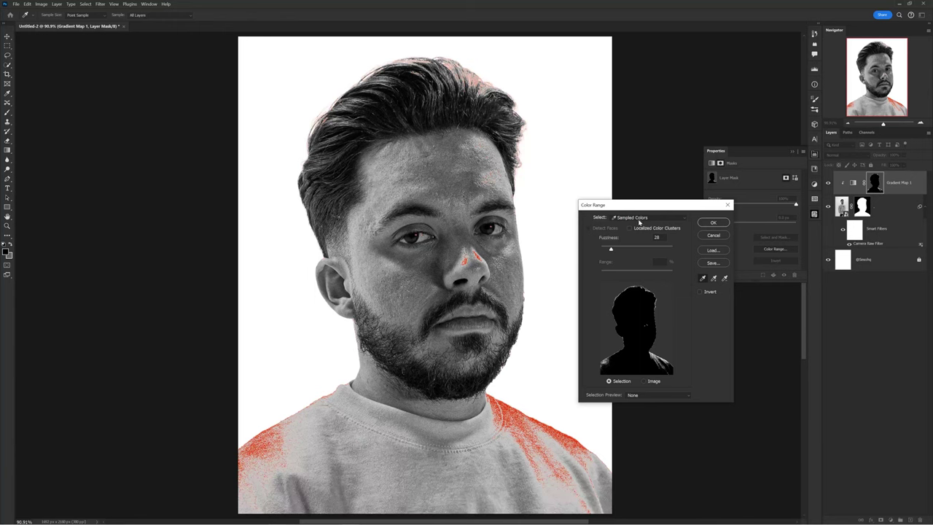
pyautogui.click(640, 219)
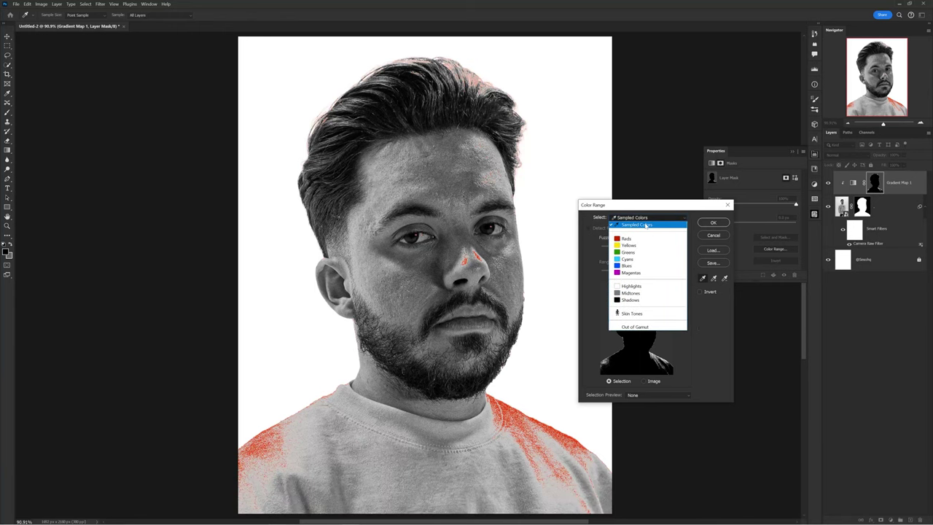
pyautogui.click(646, 226)
pyautogui.click(361, 264)
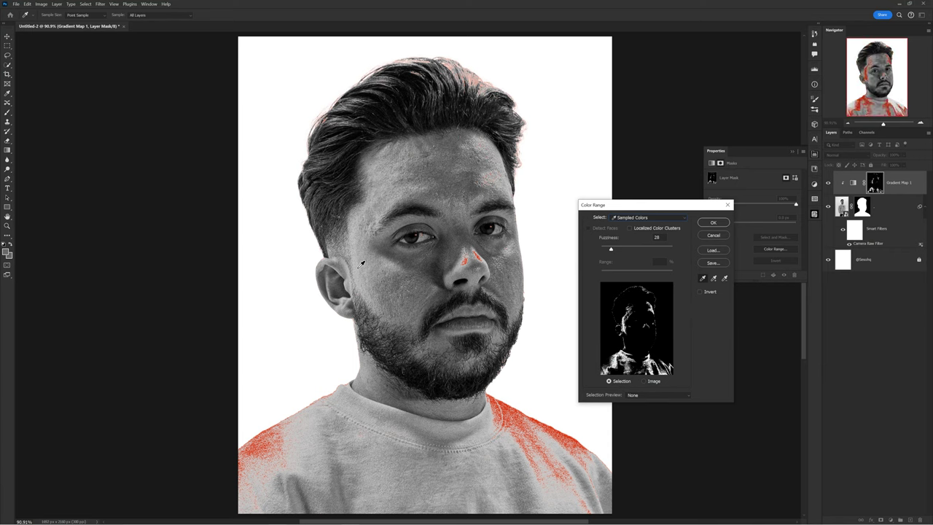
pyautogui.click(375, 229)
pyautogui.click(404, 261)
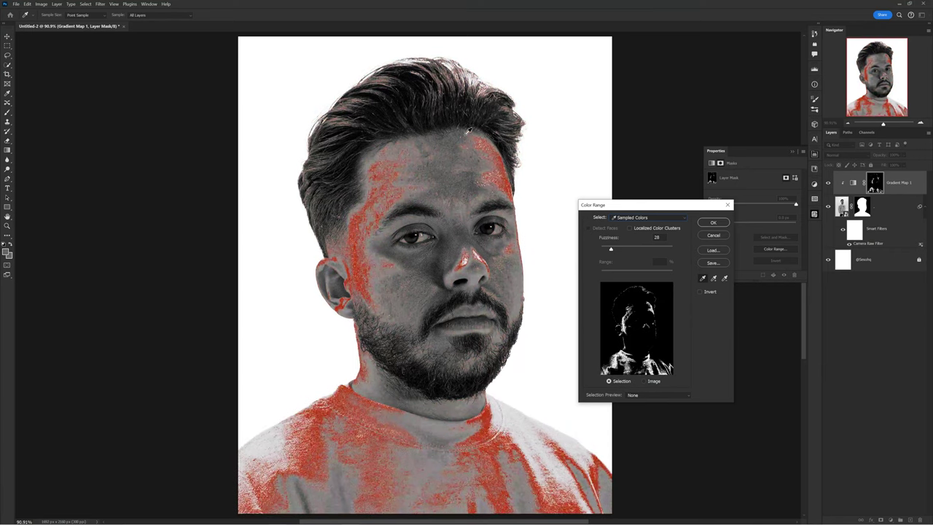
pyautogui.click(466, 168)
pyautogui.click(476, 249)
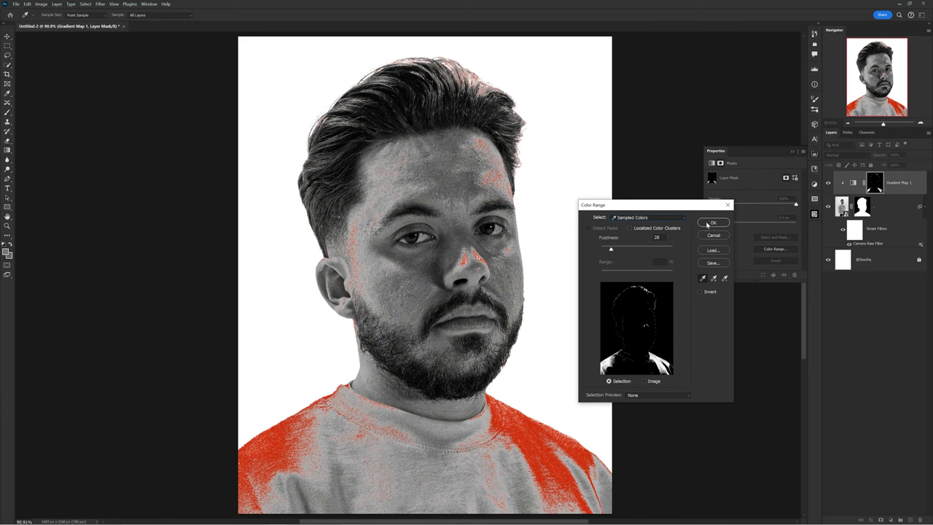
# Raise Fuzziness to 44, apply the range to the mask, and target the Gradient Map layer
pyautogui.moveTo(627, 250); pyautogui.dragTo(618, 250)
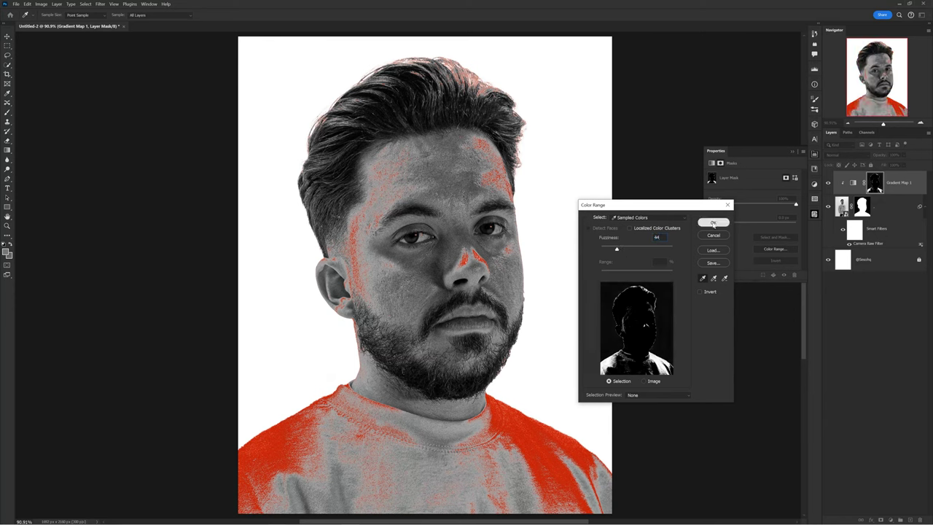
pyautogui.click(714, 223)
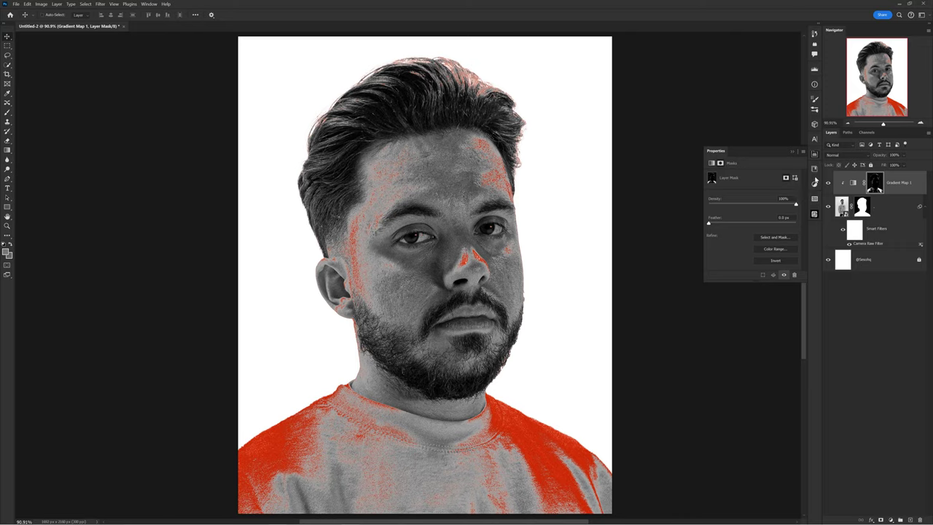
pyautogui.click(816, 155)
pyautogui.click(899, 188)
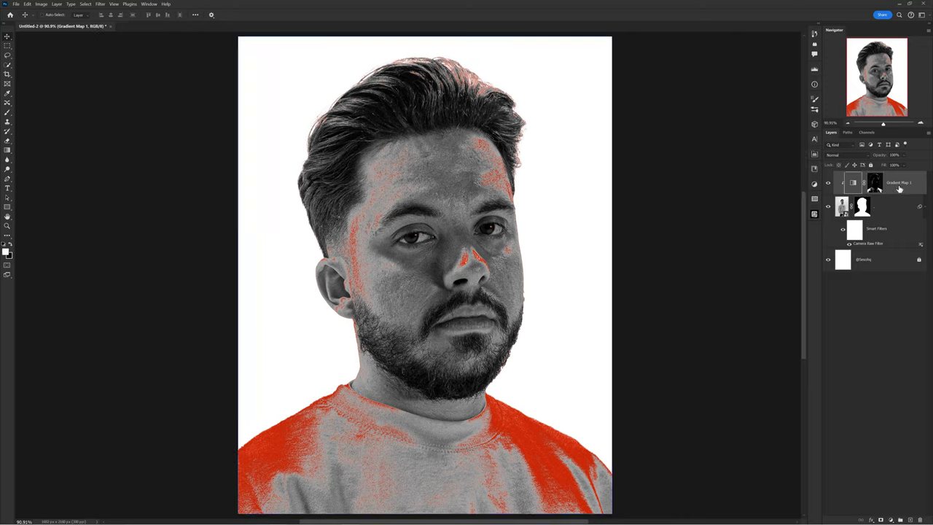